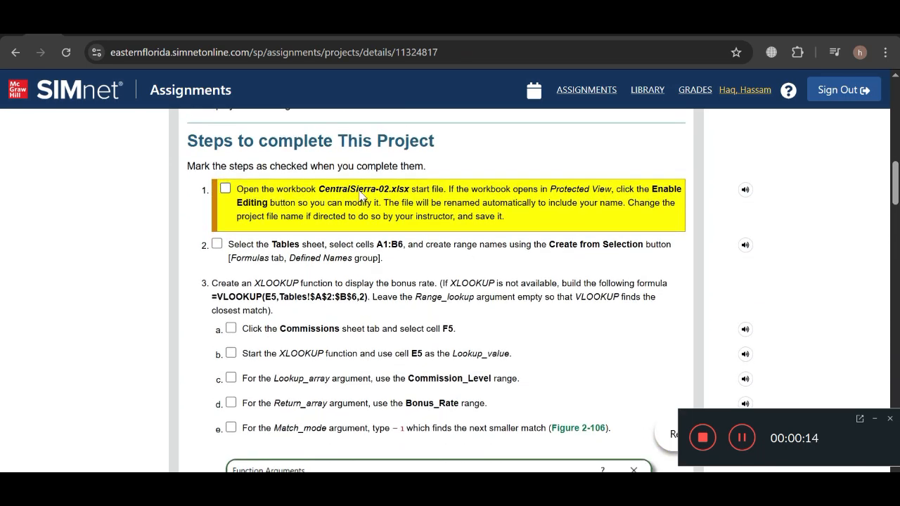
# - Mark step 1 as completed in the SIMnet project instructions and switch to the CentralSierra-02 workbook in Excel
pyautogui.click(225, 188)
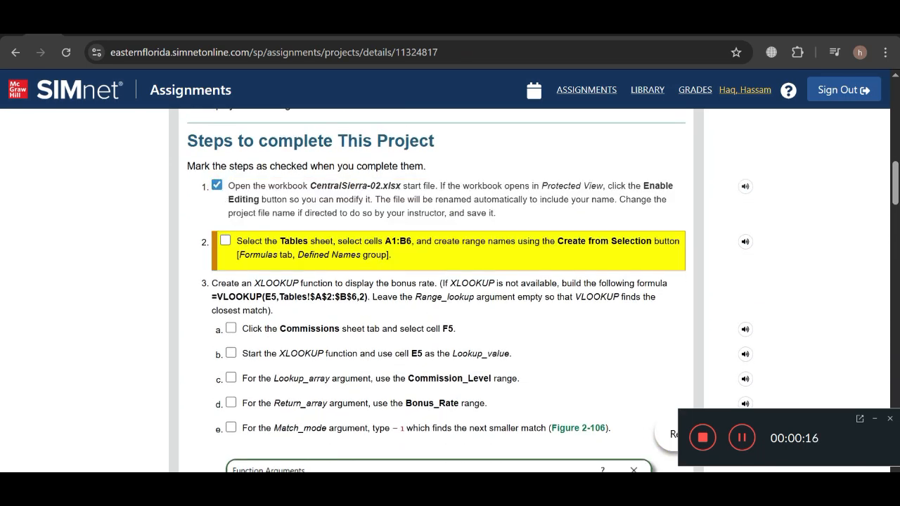
pyautogui.click(422, 488)
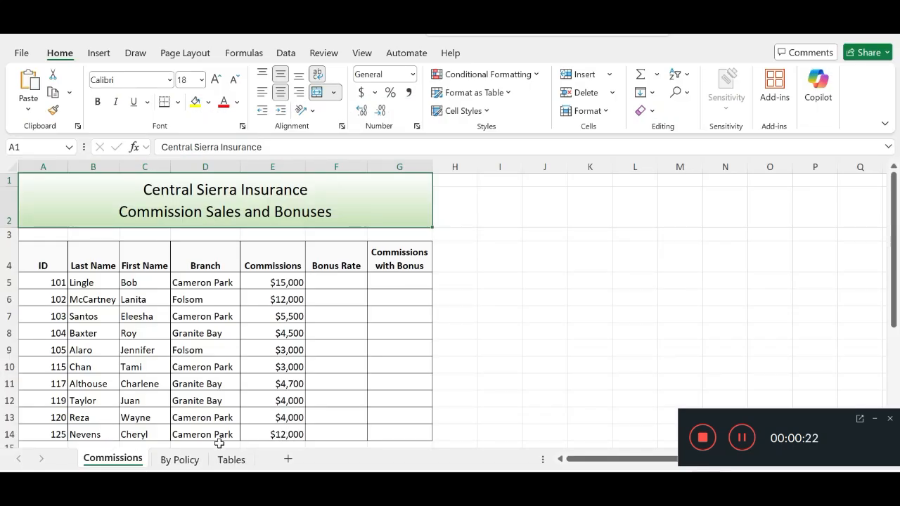
pyautogui.click(365, 489)
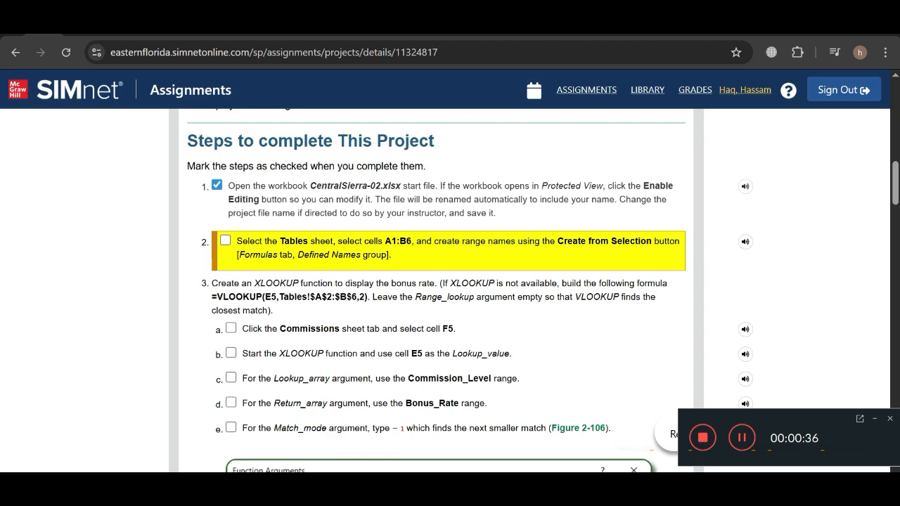
pyautogui.hotkey('alt', 'Tab')
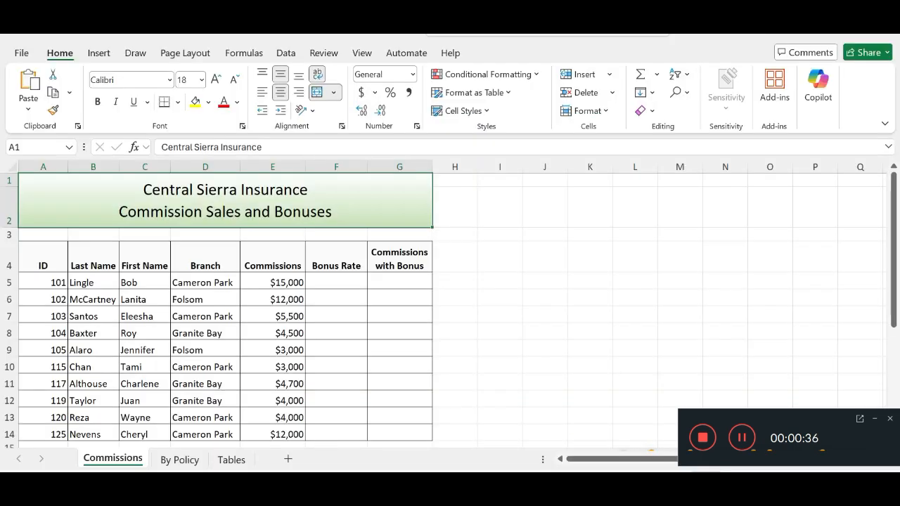
# - Create range names from the top row of cells A1:B6 on the Tables sheet
pyautogui.click(232, 461)
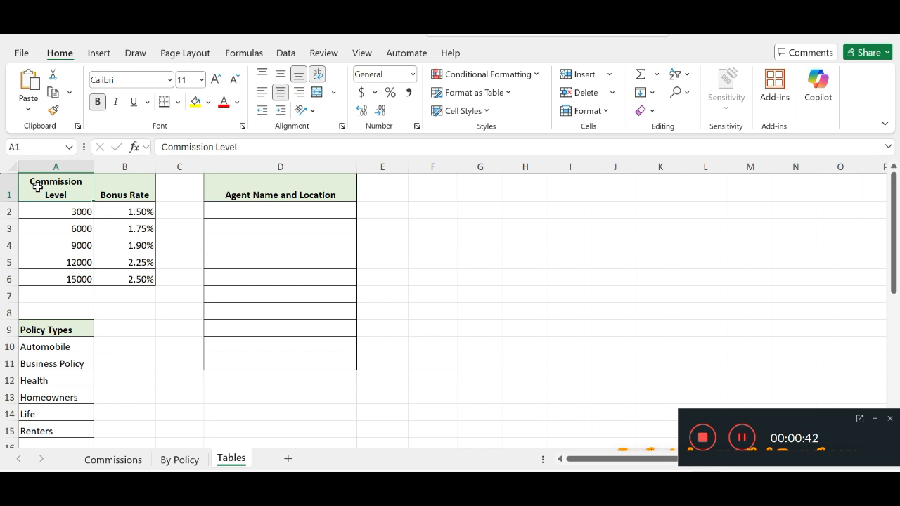
pyautogui.moveTo(32, 188); pyautogui.dragTo(140, 279)
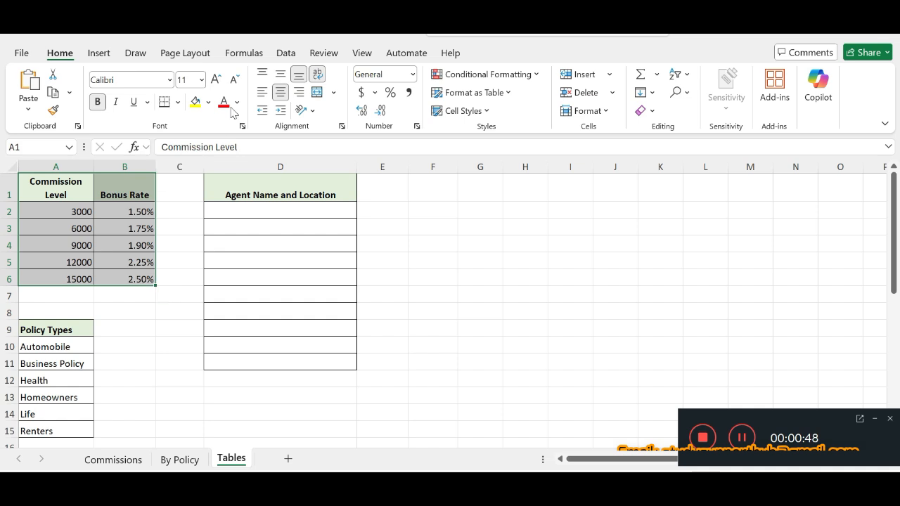
pyautogui.click(250, 56)
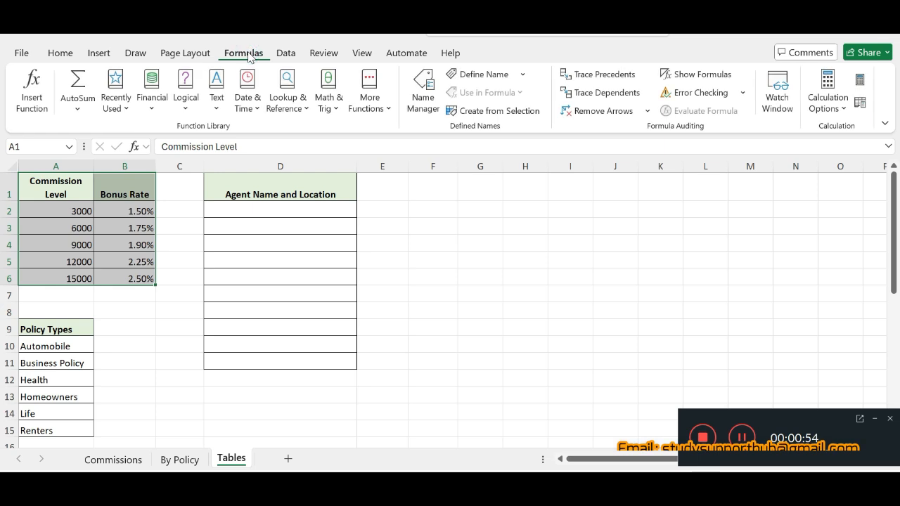
pyautogui.click(496, 113)
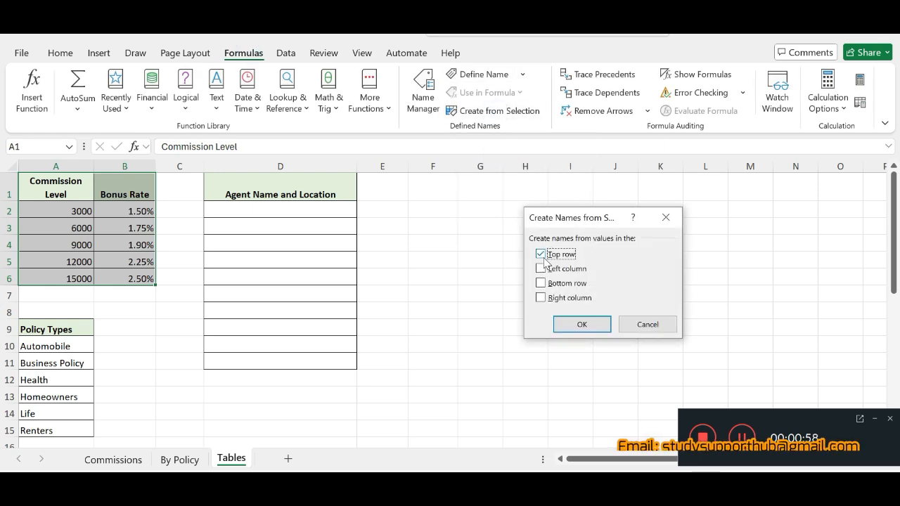
pyautogui.click(542, 256)
pyautogui.click(542, 256)
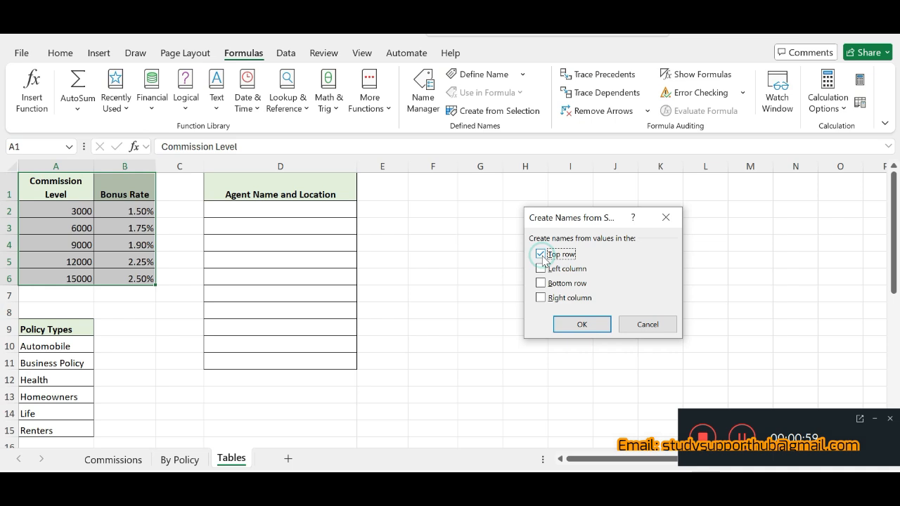
pyautogui.click(582, 324)
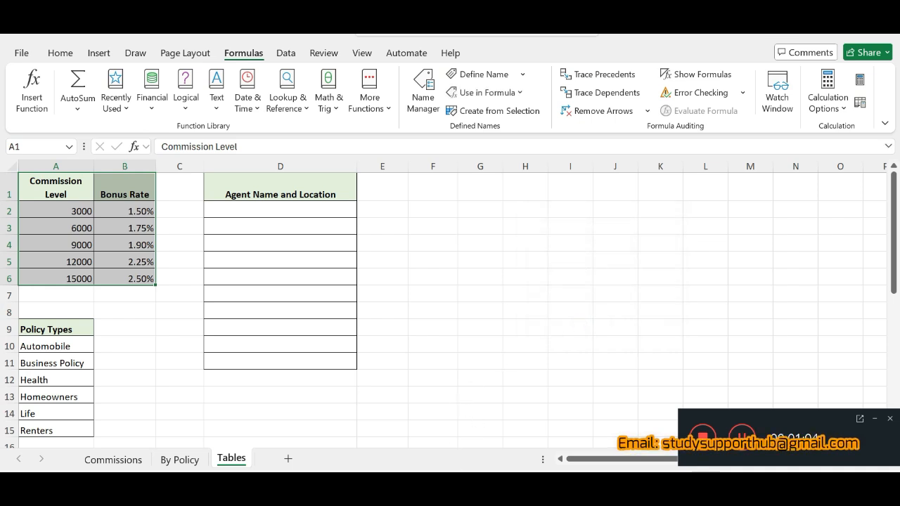
# - Mark step 2 as completed in the SIMnet project instructions and return to the Excel workbook
pyautogui.click(481, 493)
pyautogui.click(225, 241)
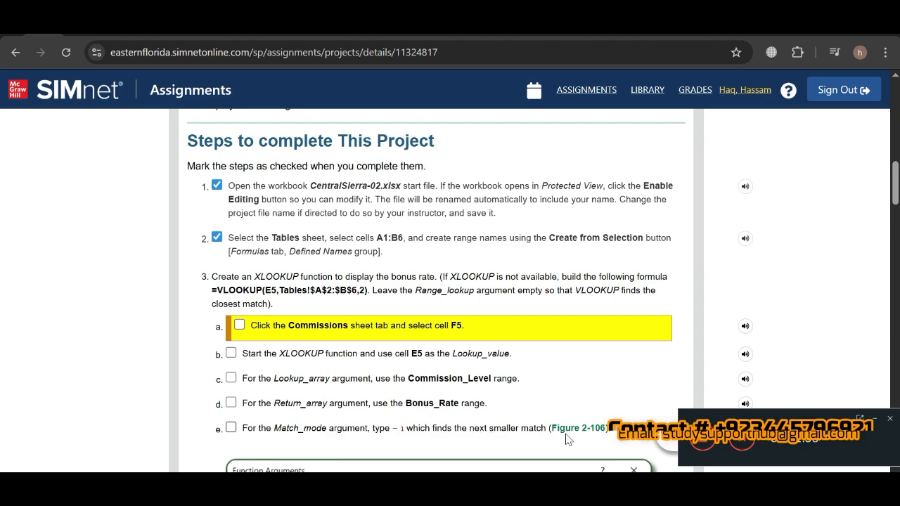
pyautogui.click(600, 489)
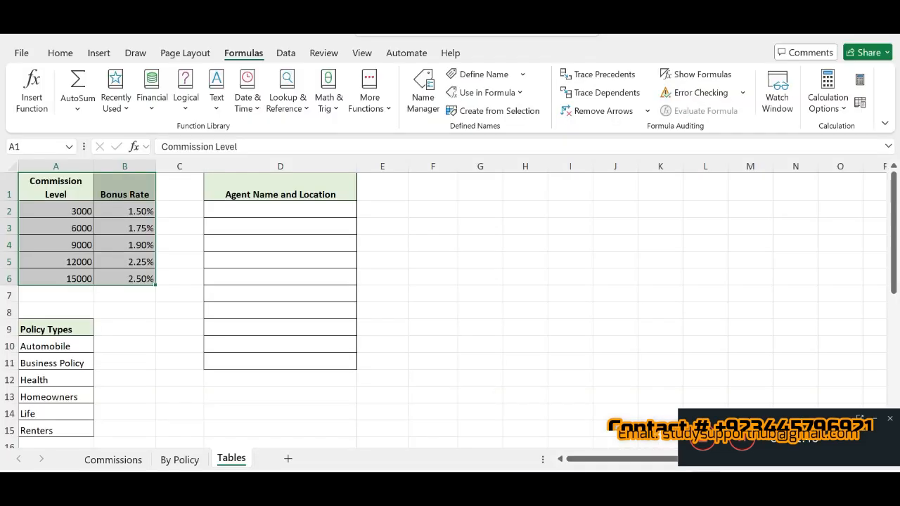
# - Start an XLOOKUP function in cell F5 of the Commissions sheet
pyautogui.click(124, 466)
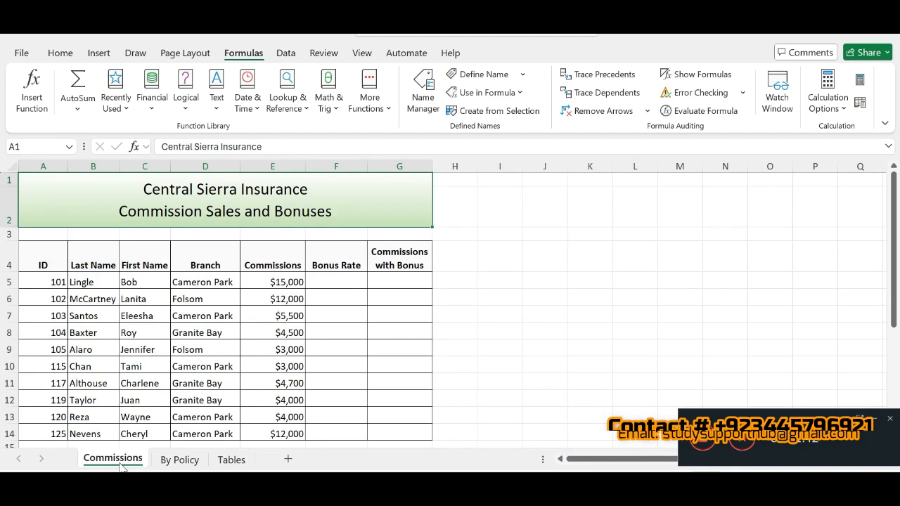
pyautogui.click(346, 282)
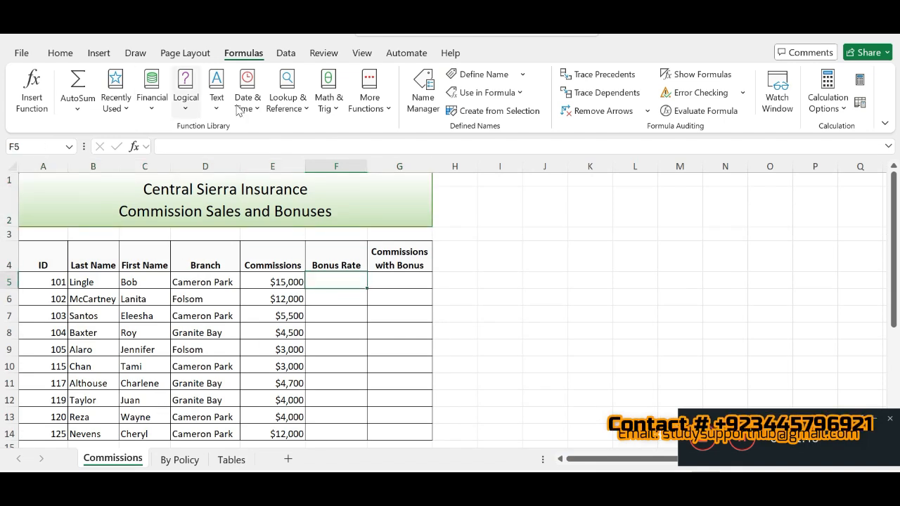
pyautogui.click(33, 94)
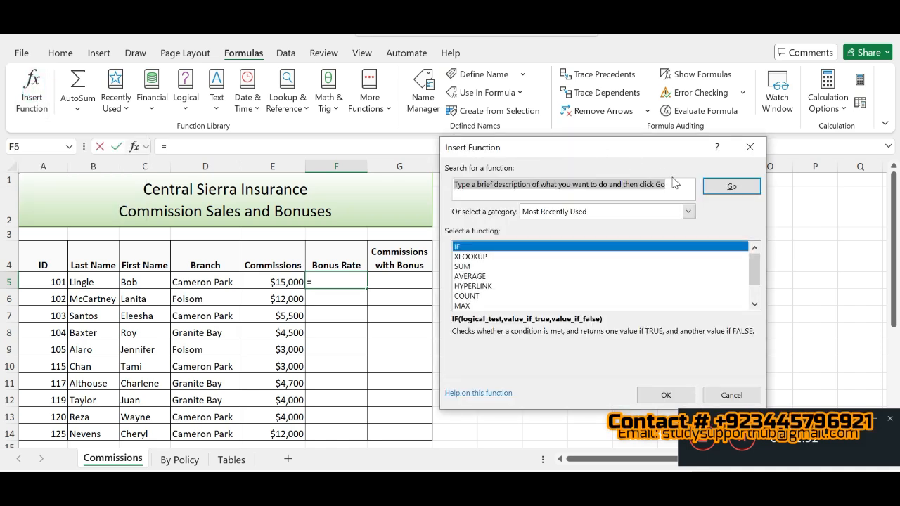
pyautogui.write('x')
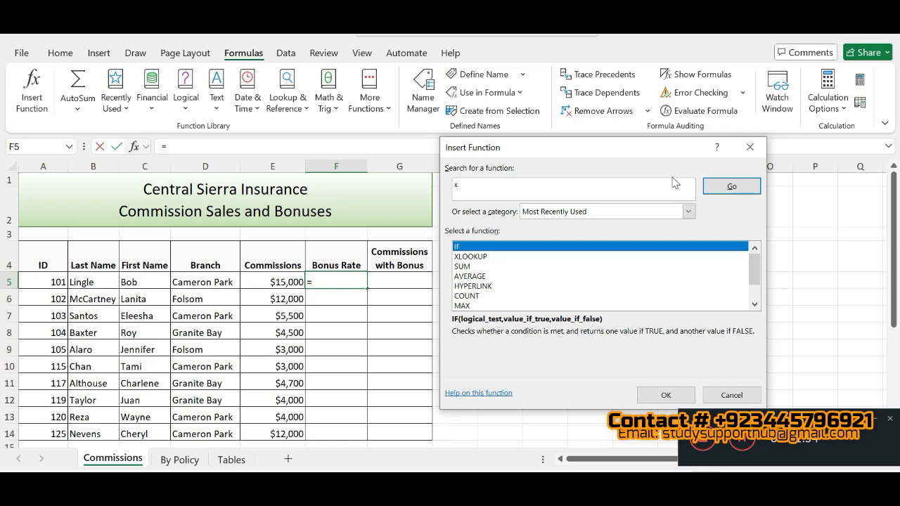
pyautogui.click(486, 257)
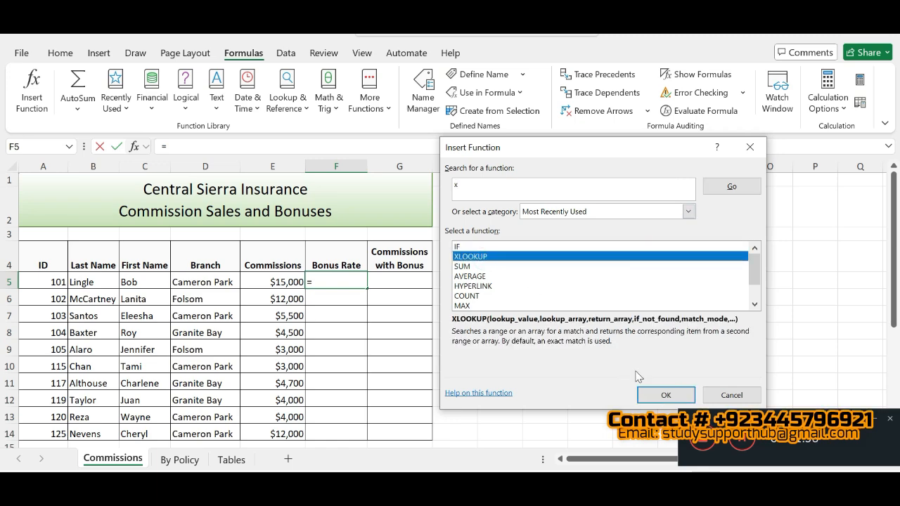
pyautogui.click(657, 396)
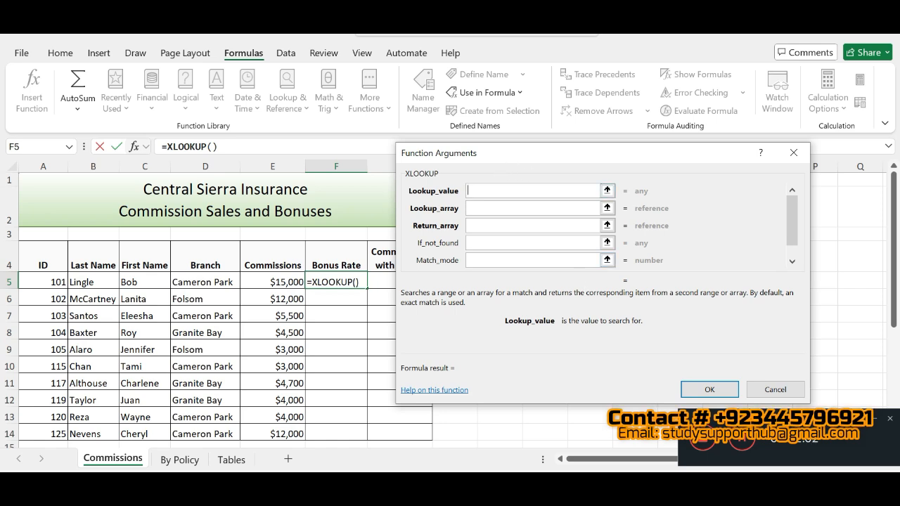
# - Set the Lookup_value to E5 and the Lookup_array to the Commission_Level range, A2:A6 on the Tables sheet
pyautogui.write('E5')
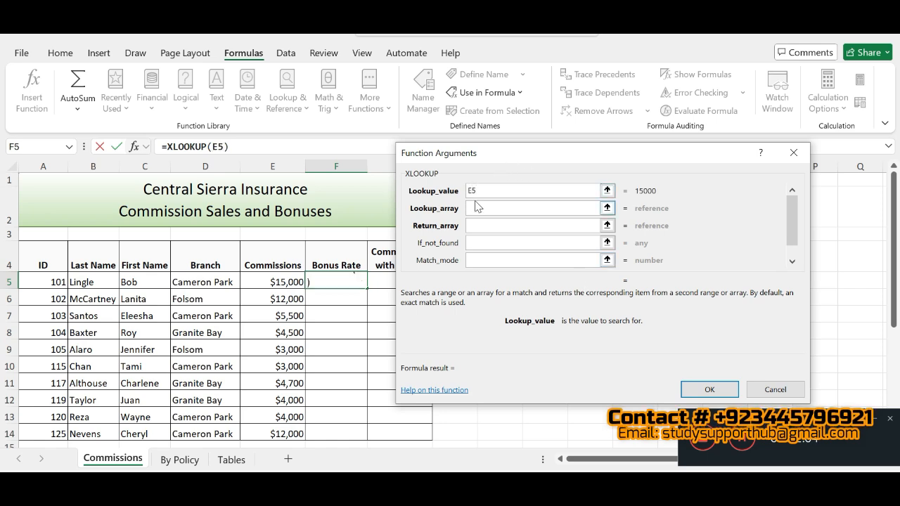
pyautogui.click(474, 208)
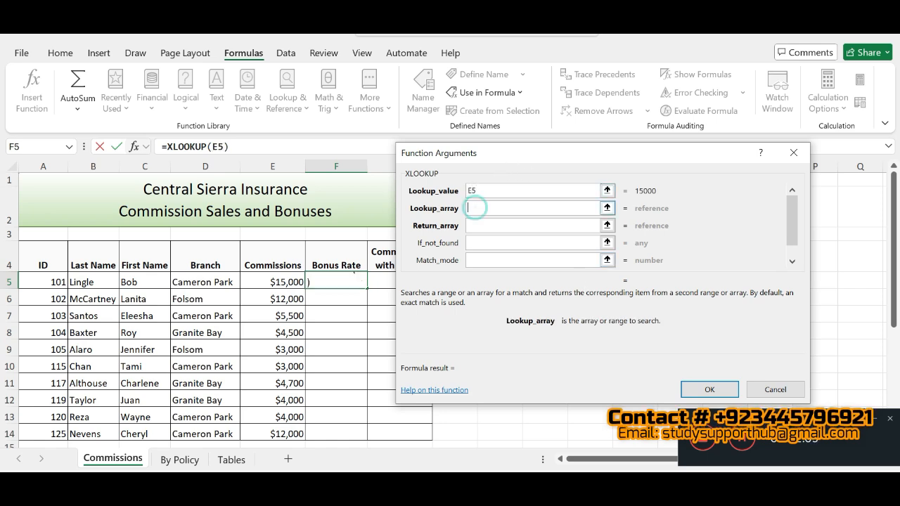
pyautogui.click(222, 459)
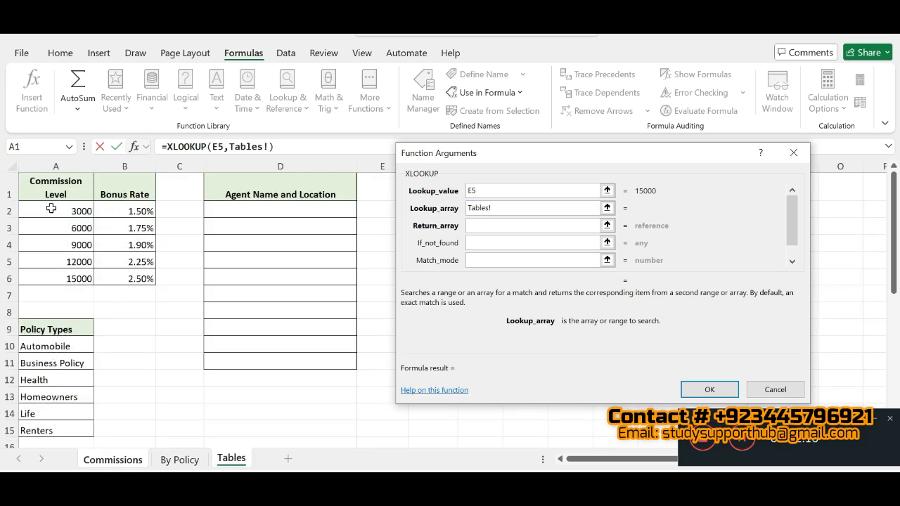
pyautogui.moveTo(51, 209); pyautogui.dragTo(56, 280)
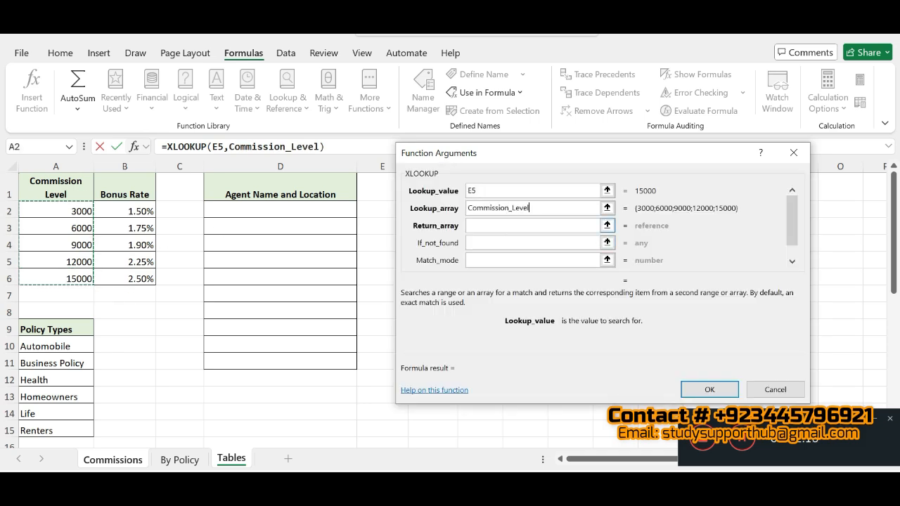
# - Set the Return_array to the Bonus_Rate range, B2:B6 on the Tables sheet, and Match_mode to -1, and insert the function
pyautogui.click(507, 225)
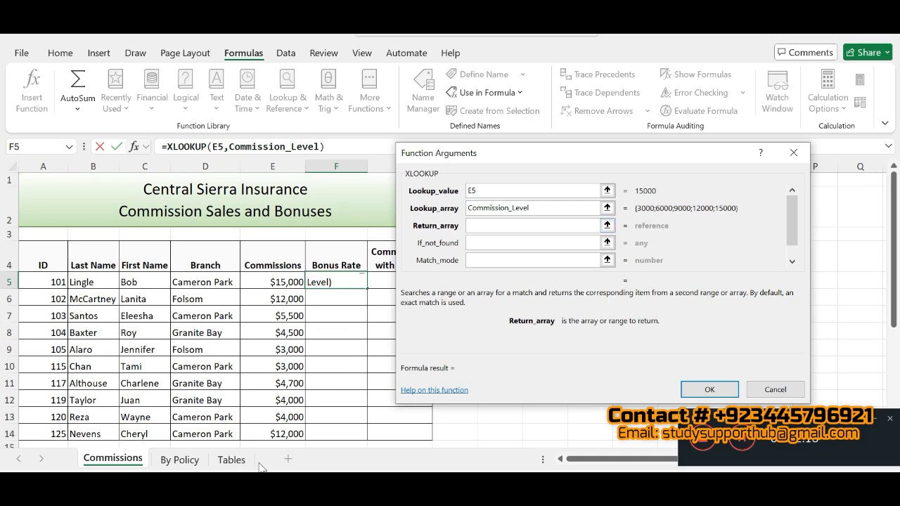
pyautogui.click(231, 460)
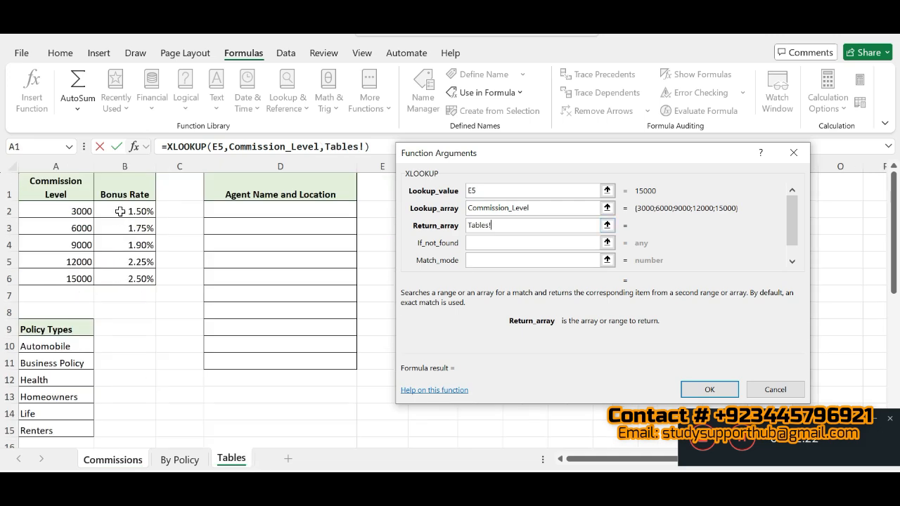
pyautogui.moveTo(120, 211); pyautogui.dragTo(119, 277)
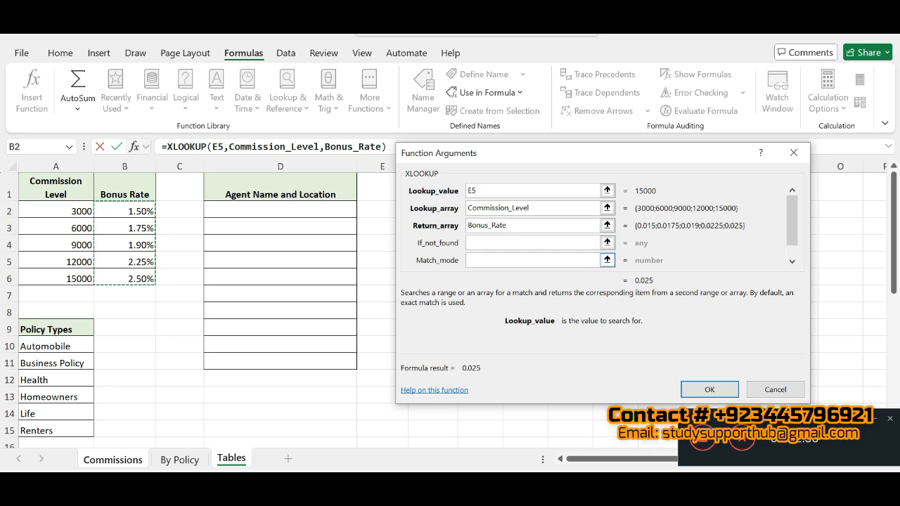
pyautogui.click(601, 261)
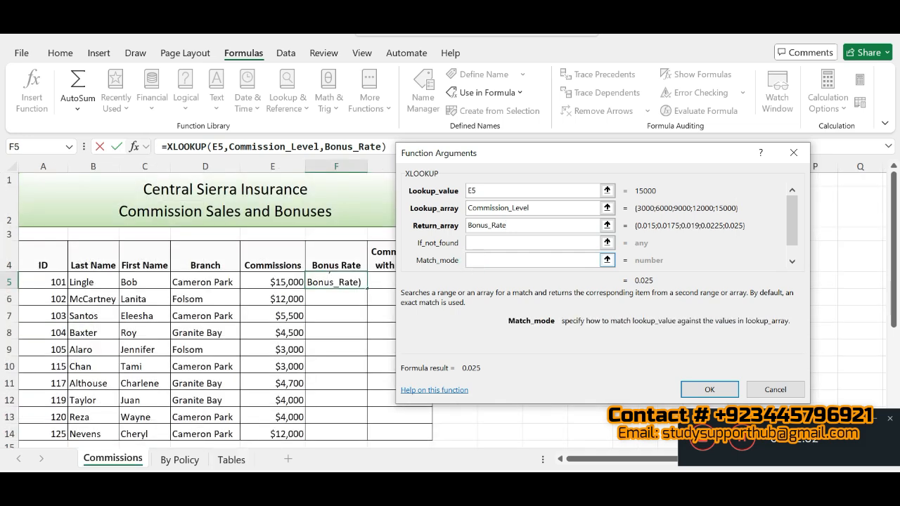
pyautogui.write('-')
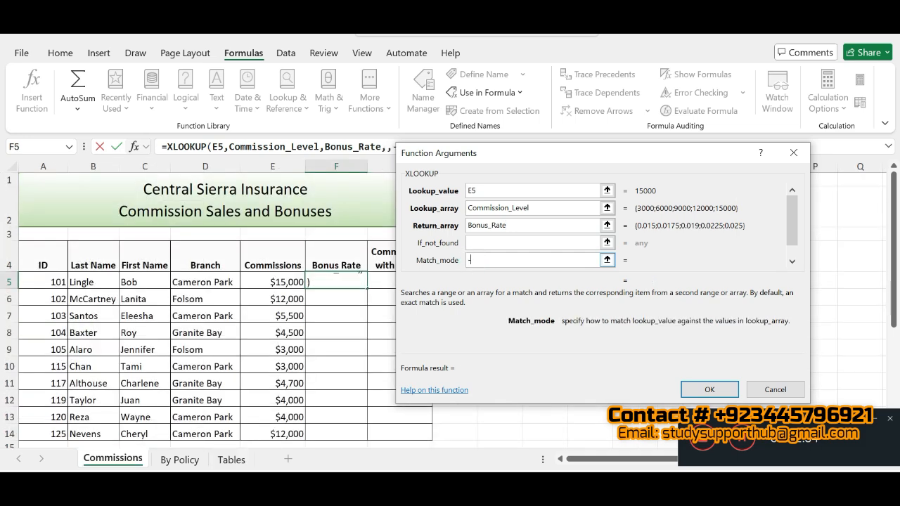
pyautogui.write('1')
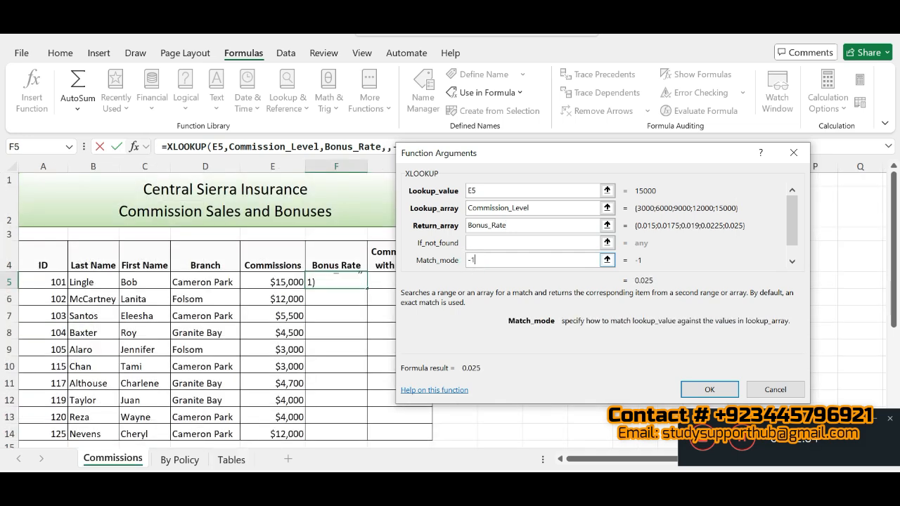
pyautogui.click(710, 390)
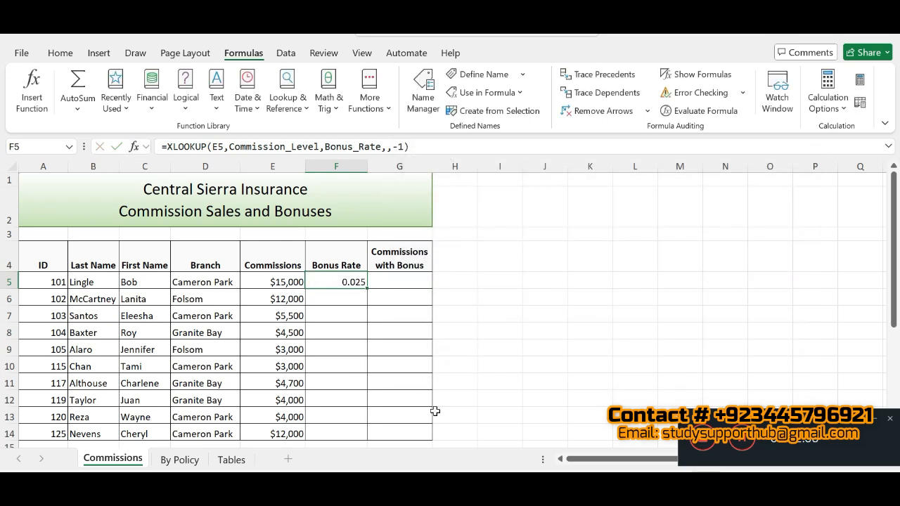
# - Mark steps 3a through 3e as completed in the SIMnet instructions, read step 4 and return to the Excel workbook
pyautogui.hotkey('alt', 'Tab')
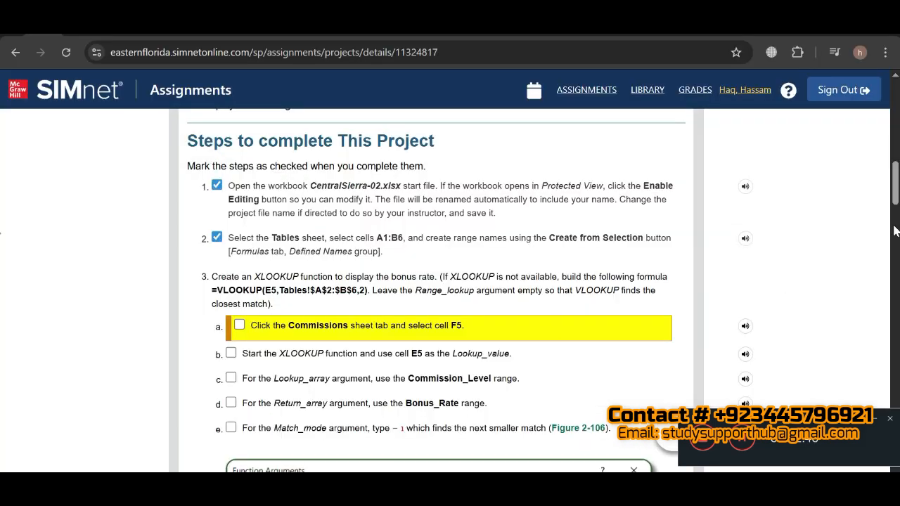
pyautogui.click(239, 325)
pyautogui.click(239, 349)
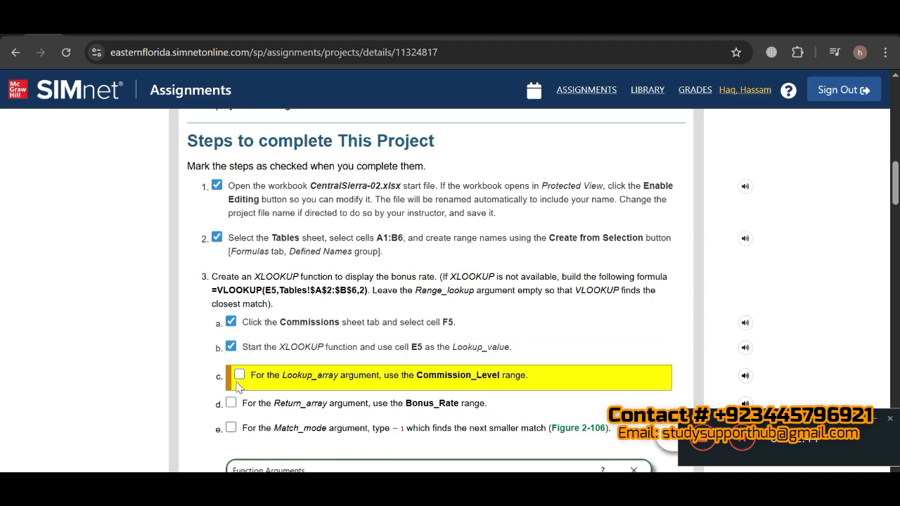
pyautogui.click(239, 378)
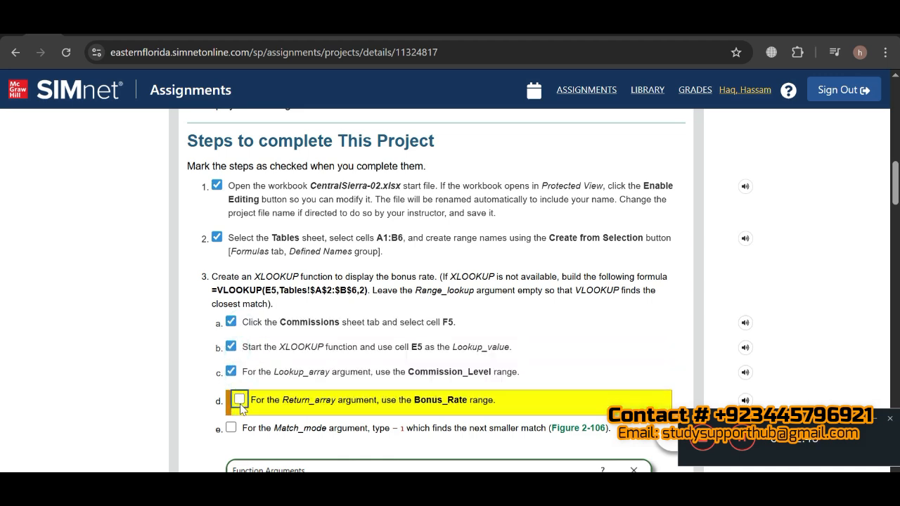
pyautogui.click(239, 401)
pyautogui.click(238, 422)
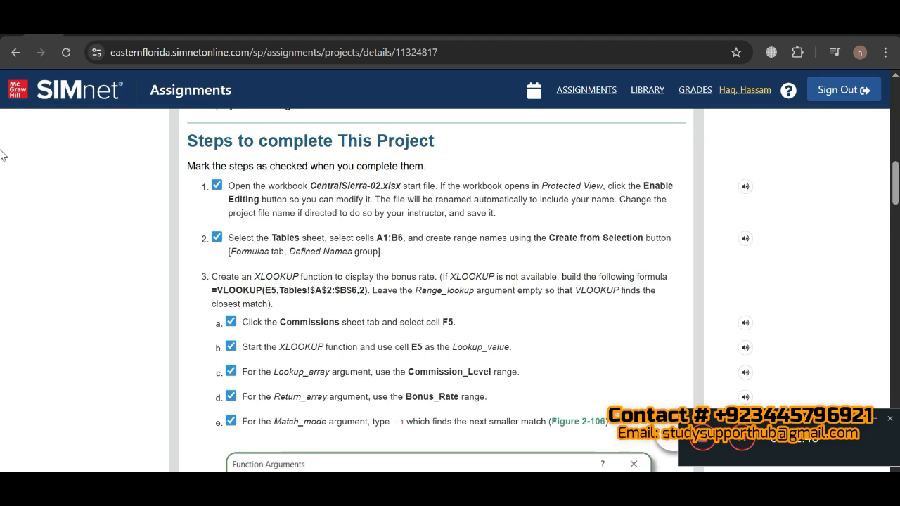
pyautogui.moveTo(895, 179); pyautogui.dragTo(896, 219)
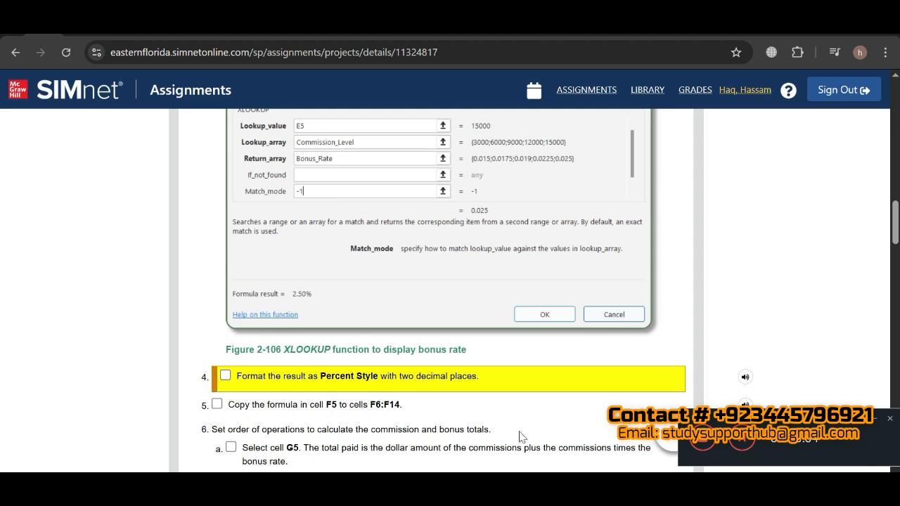
pyautogui.click(594, 492)
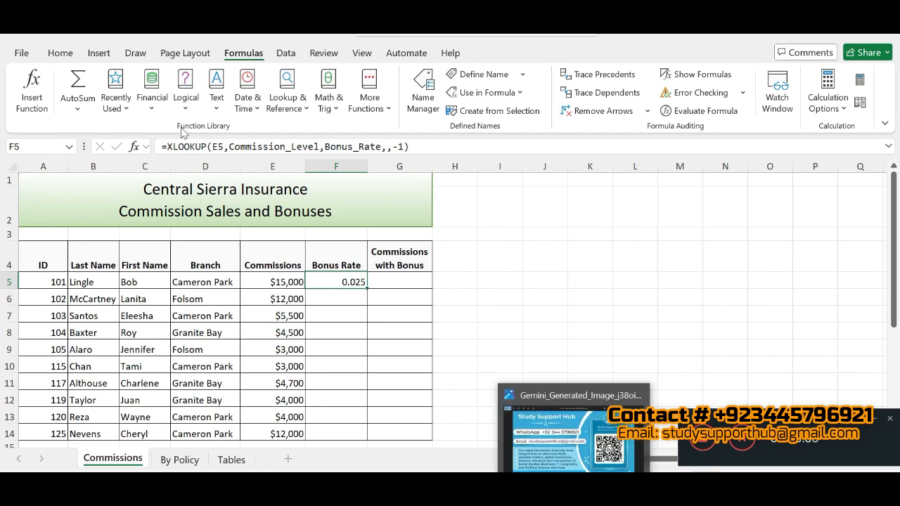
# - Format cell F5 on the Commissions sheet as a percentage with two decimal places
pyautogui.click(61, 54)
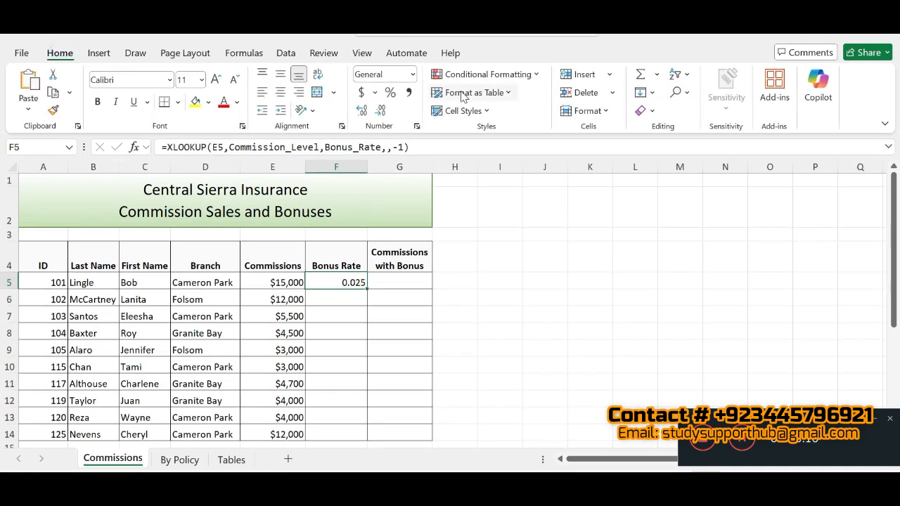
pyautogui.click(392, 93)
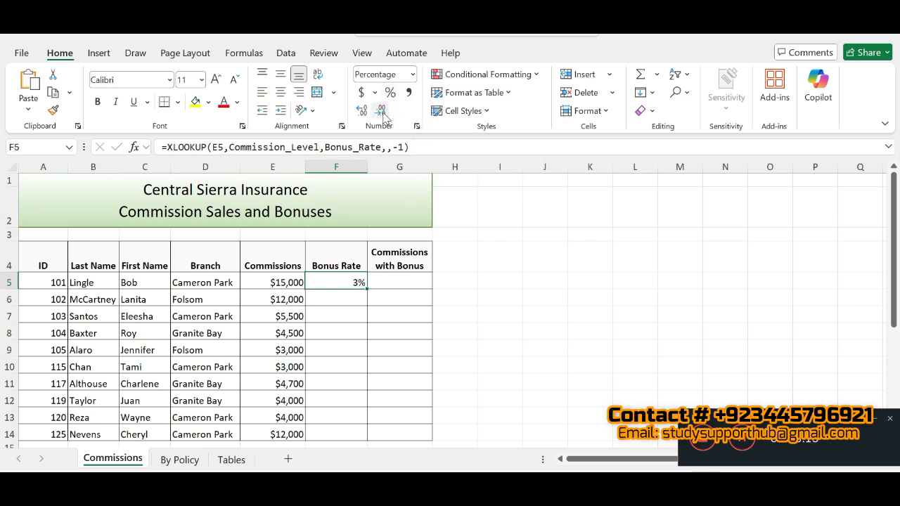
pyautogui.click(417, 125)
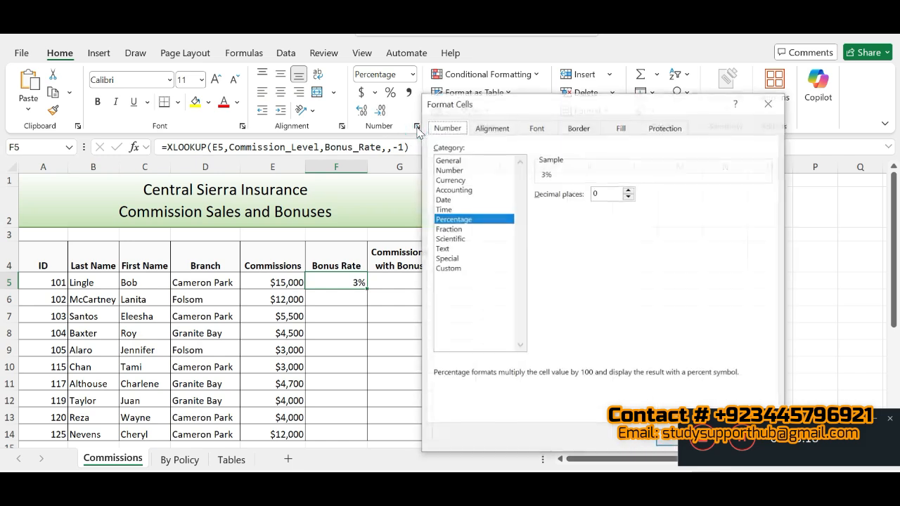
pyautogui.click(629, 190)
pyautogui.click(629, 190)
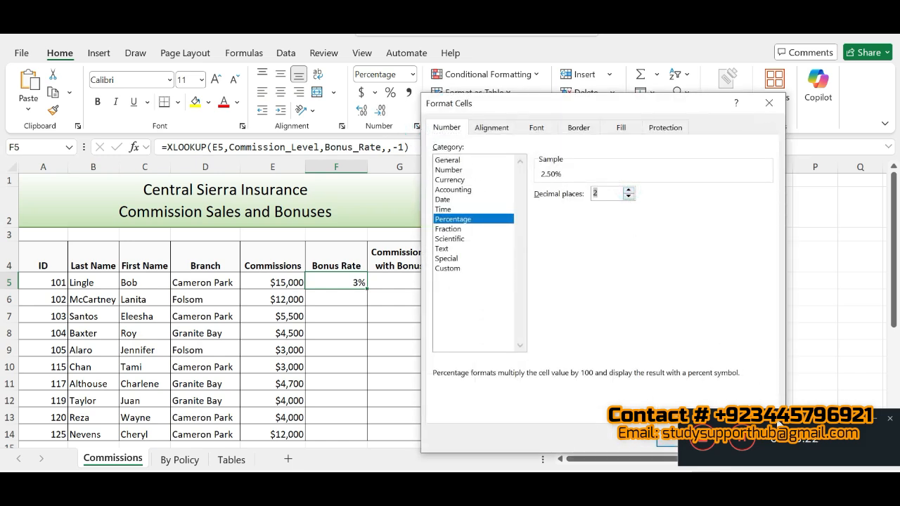
pyautogui.moveTo(778, 422); pyautogui.dragTo(359, 432)
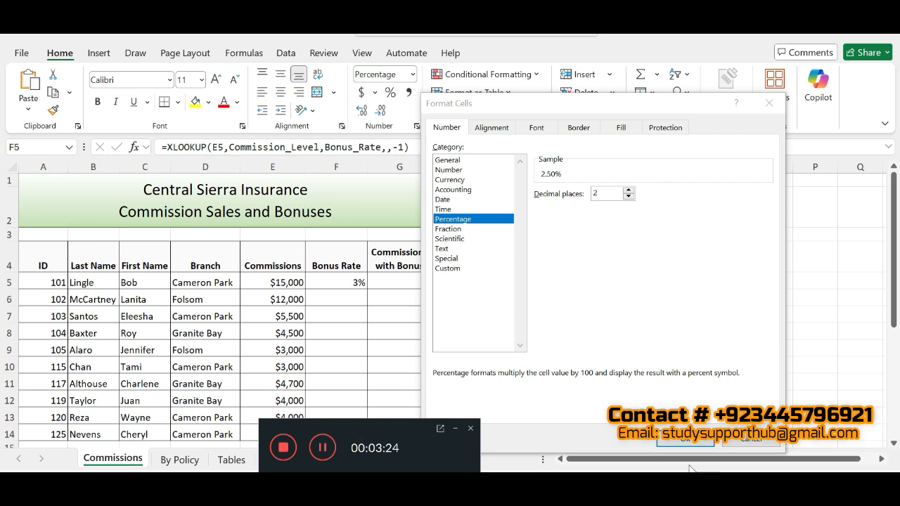
pyautogui.click(686, 439)
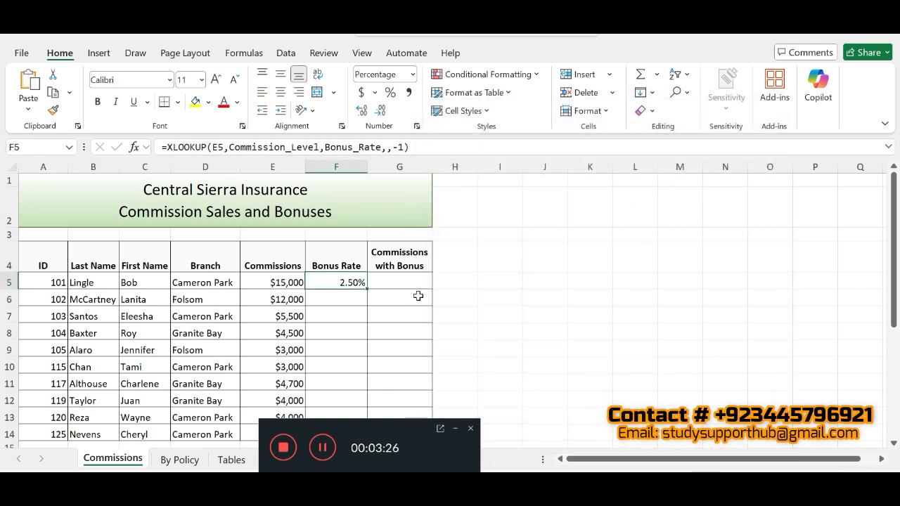
# - Copy the bonus rate formula in F5 down to cells F6:F14
pyautogui.doubleClick(366, 288)
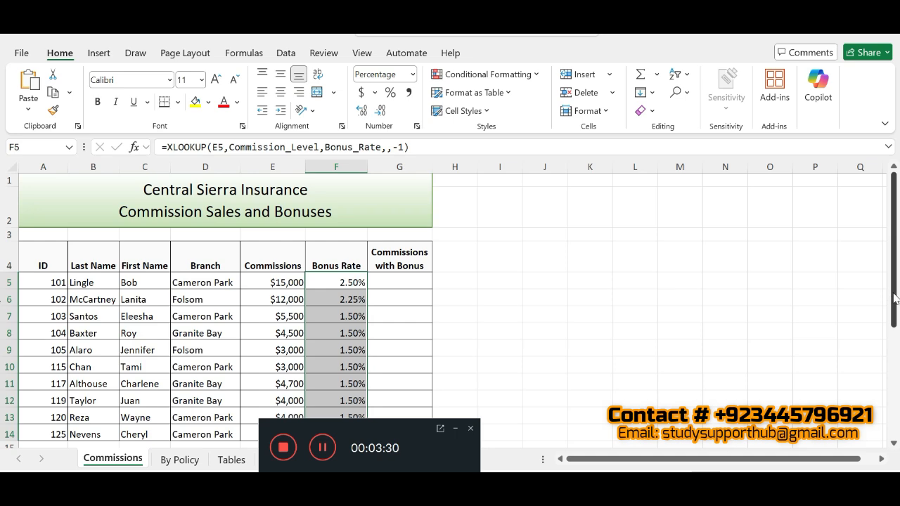
pyautogui.moveTo(895, 298); pyautogui.dragTo(887, 347)
pyautogui.moveTo(888, 349); pyautogui.dragTo(886, 346)
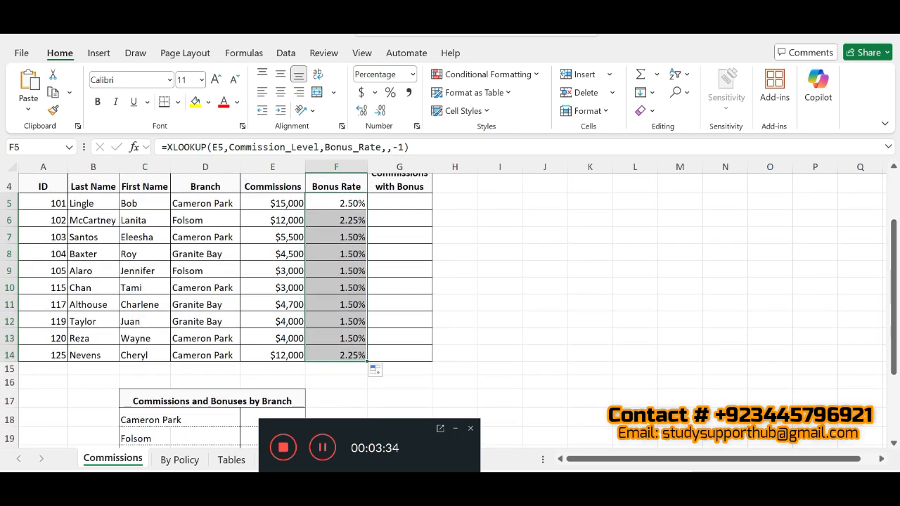
# - Switch to the SIMnet instructions, mark steps 4 and 5 as completed and read step 6
pyautogui.moveTo(343, 422); pyautogui.dragTo(762, 415)
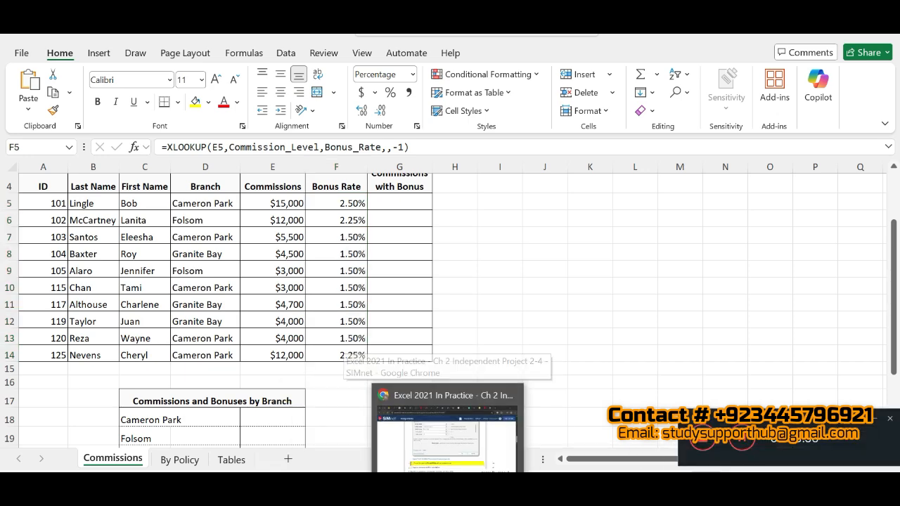
pyautogui.click(445, 425)
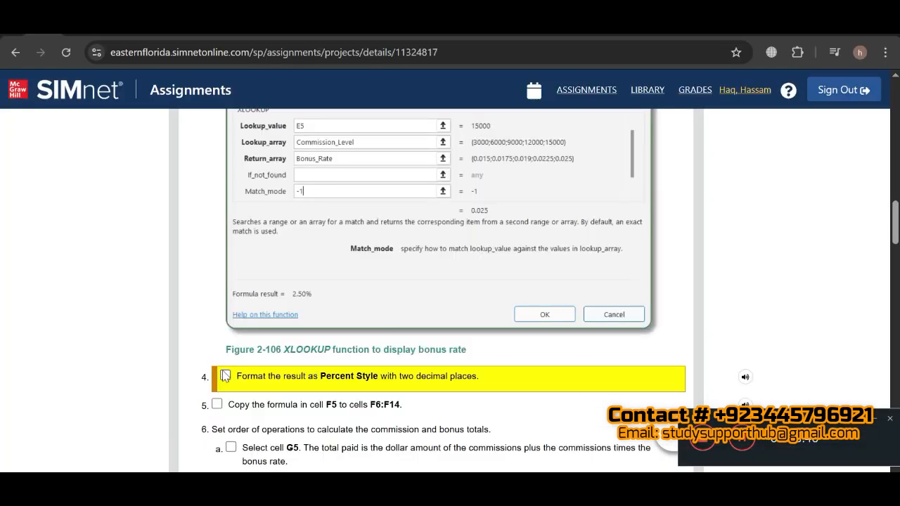
pyautogui.click(225, 376)
pyautogui.click(217, 399)
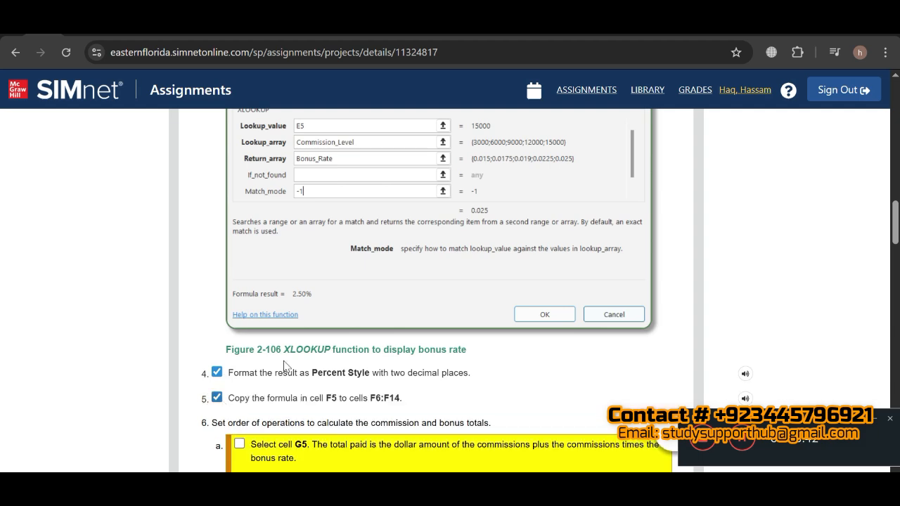
pyautogui.scroll(-2, 285, 365)
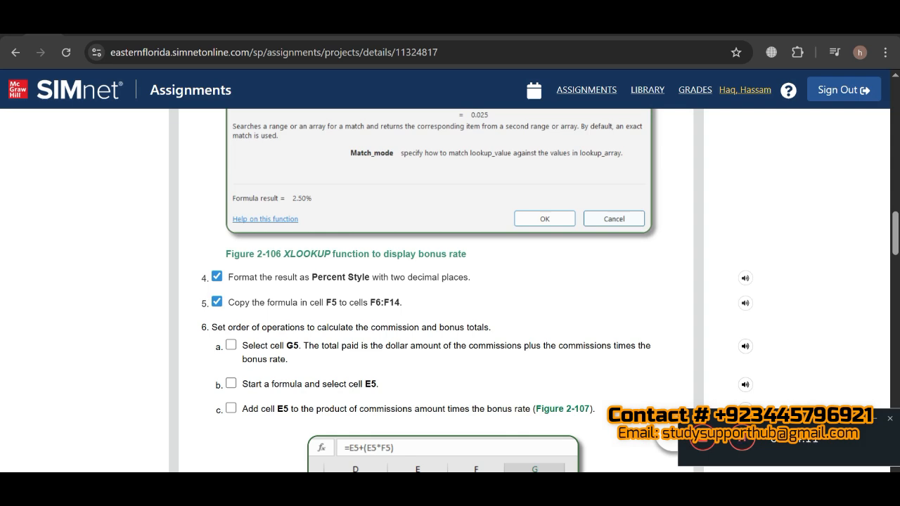
# - Return to Excel and enter the formula =E5+(E5*F5) in cell G5 of the Commissions sheet
pyautogui.hotkey('alt', 'Tab')
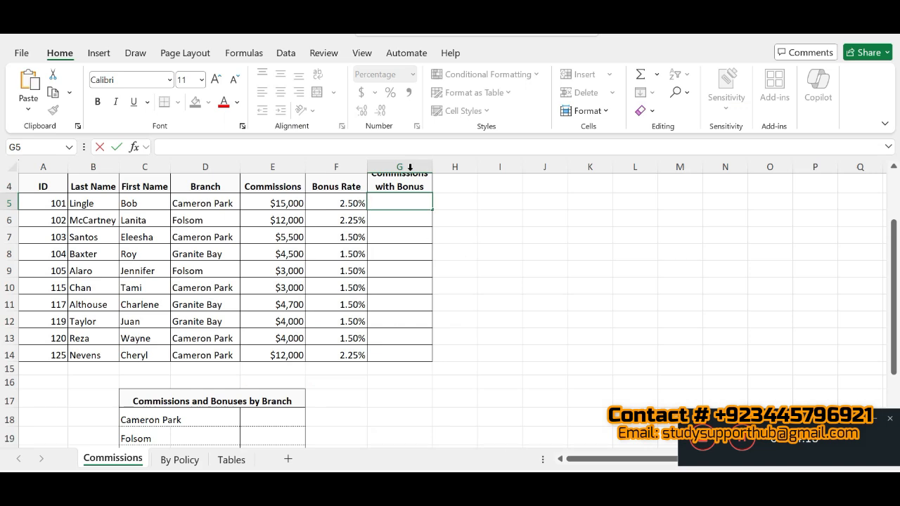
pyautogui.click(373, 202)
pyautogui.write('=E5+(E5*F5)')
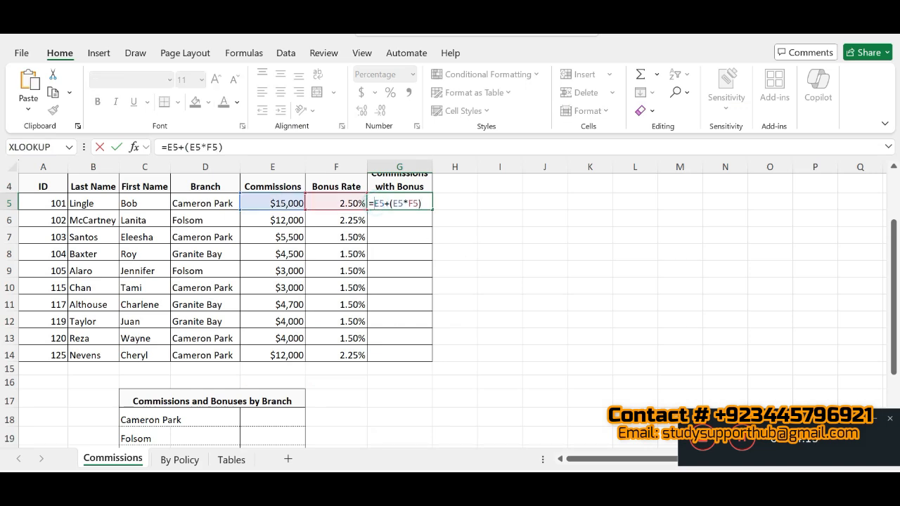
pyautogui.press('Return')
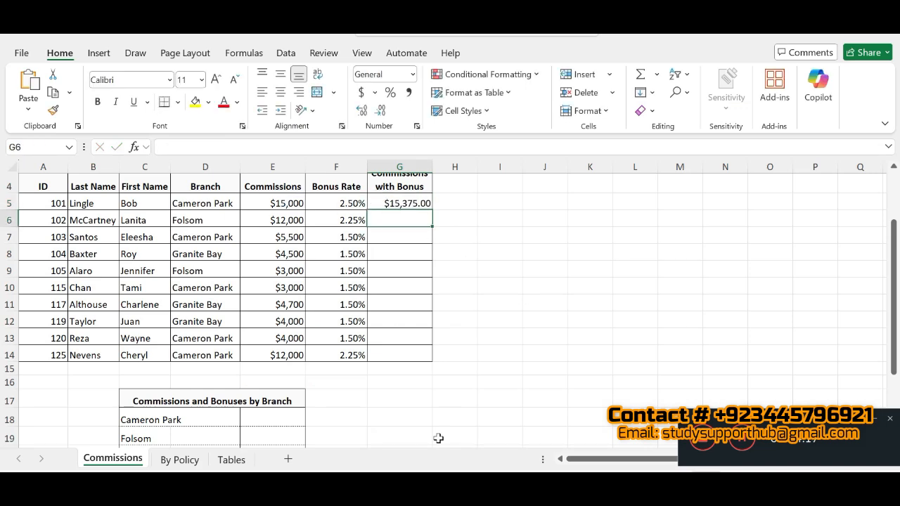
# - Following SIMnet steps 6d and 6e, format G5 in Excel with zero decimal places and copy its formula to G6:G14
pyautogui.hotkey('alt', 'Tab')
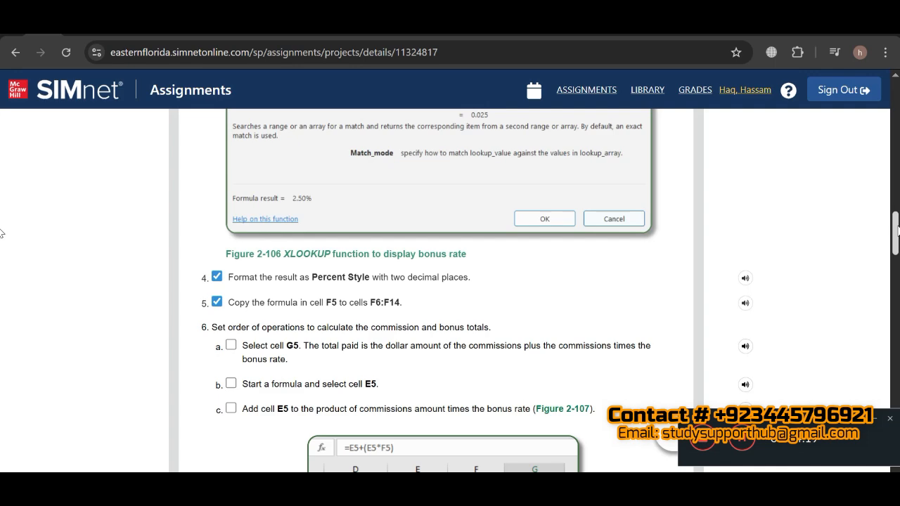
pyautogui.scroll(-10, 2, 239)
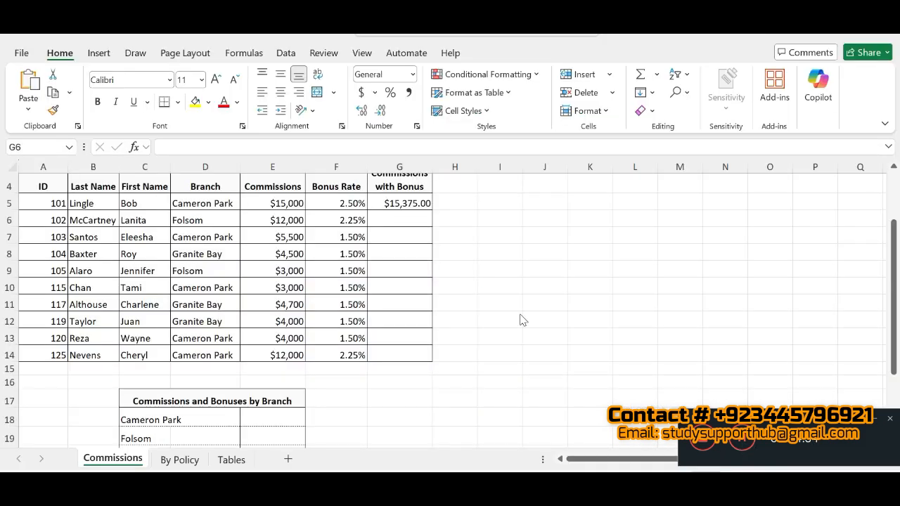
pyautogui.click(397, 204)
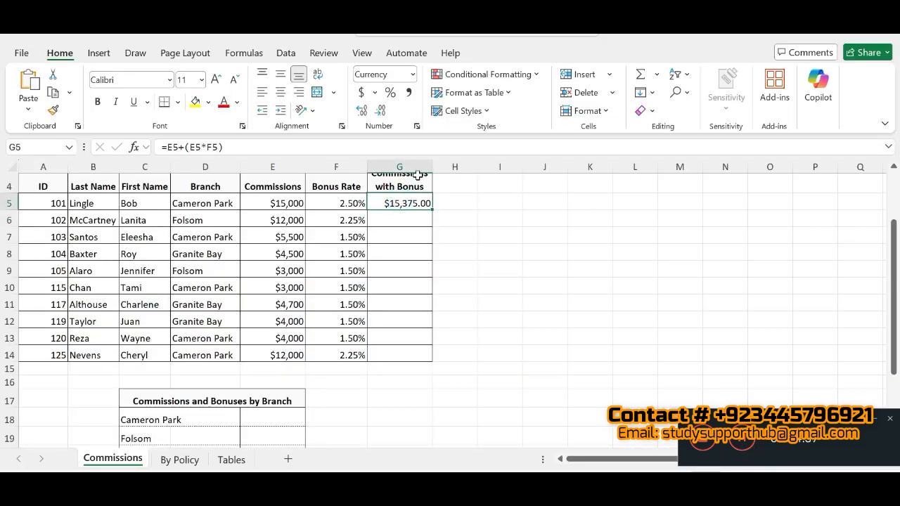
pyautogui.click(383, 114)
pyautogui.click(384, 114)
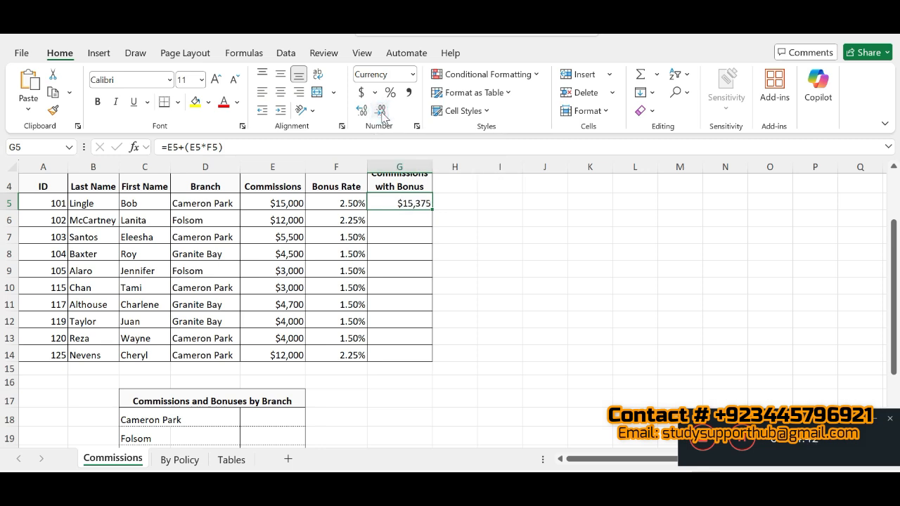
pyautogui.doubleClick(433, 210)
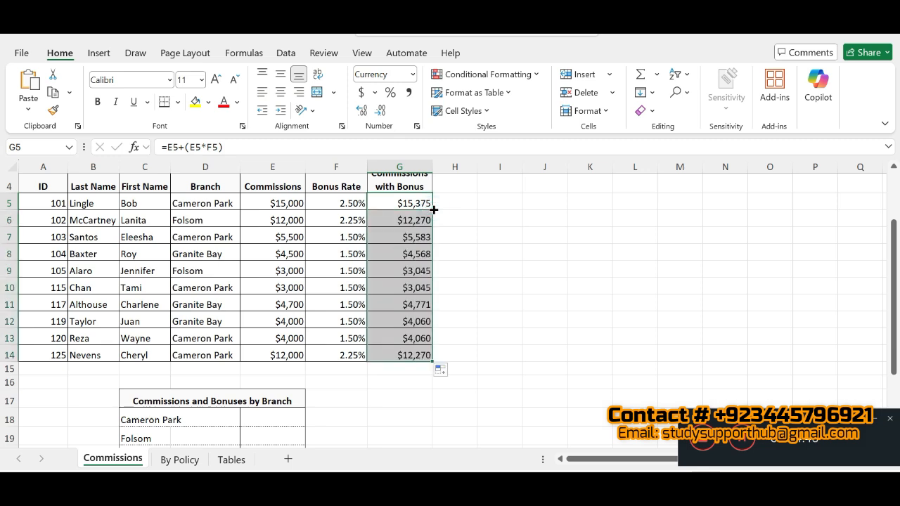
# - Switch to the SIMnet instructions, mark step 7a as completed and copy the range $D$5:$D$14 from step 7b
pyautogui.click(448, 488)
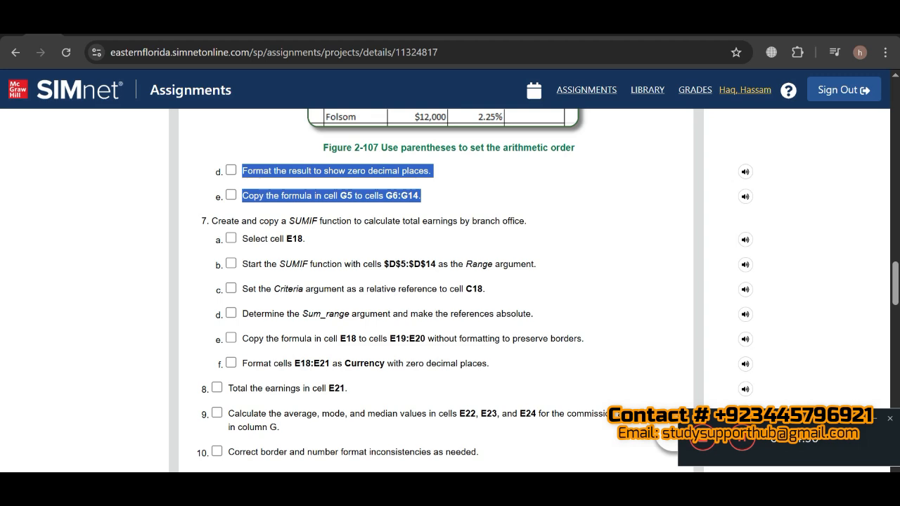
pyautogui.click(231, 239)
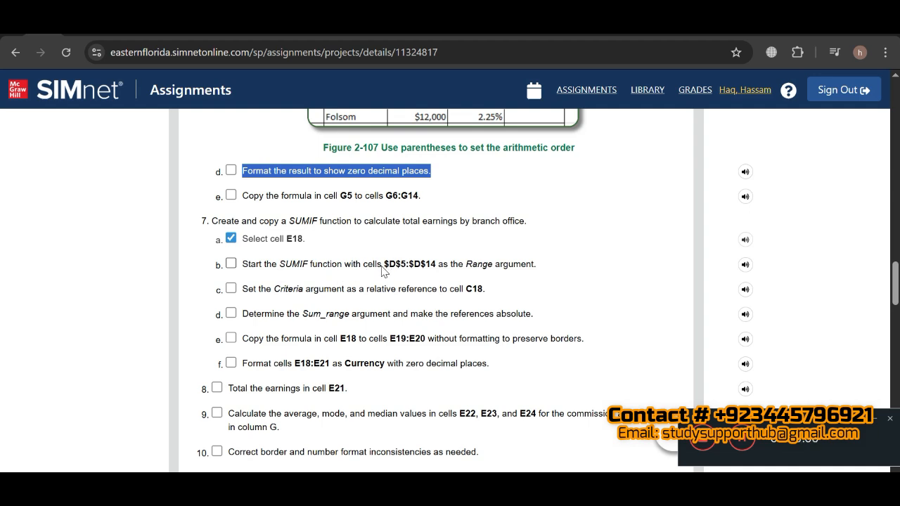
pyautogui.moveTo(384, 267); pyautogui.dragTo(436, 271)
pyautogui.hotkey('ctrl', 'c')
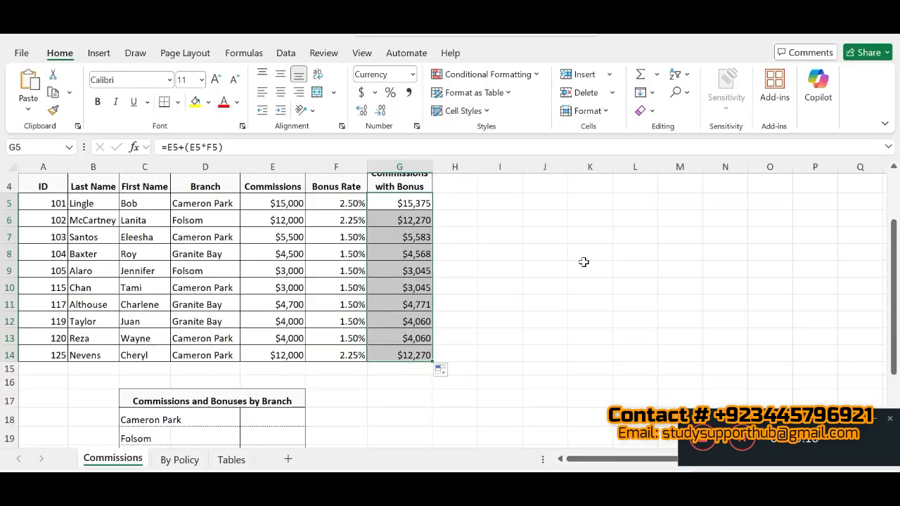
# - Start a SUMIF function in cell E18 of the Commissions sheet in Excel
pyautogui.moveTo(896, 279); pyautogui.dragTo(895, 296)
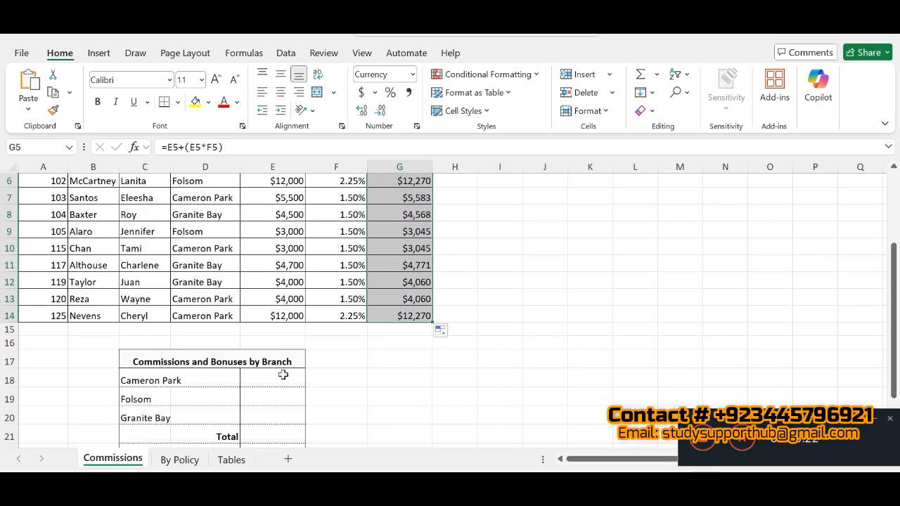
pyautogui.click(283, 375)
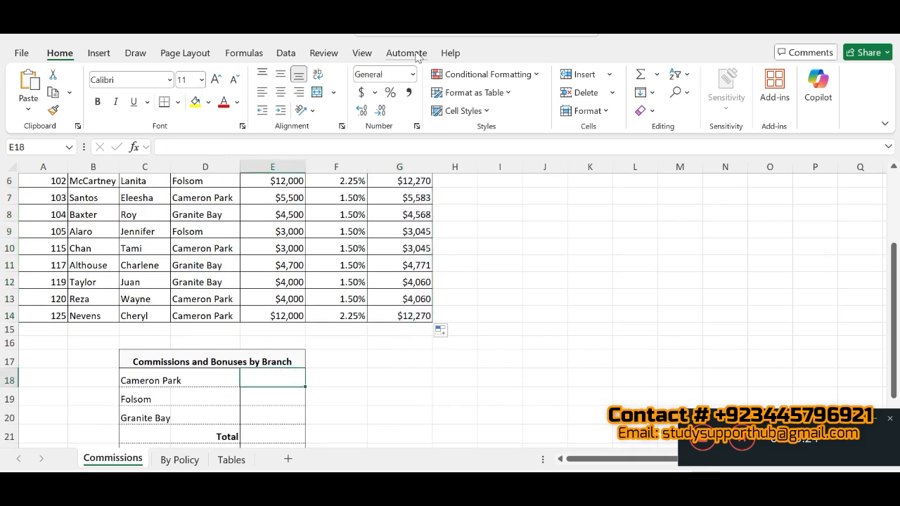
pyautogui.click(243, 53)
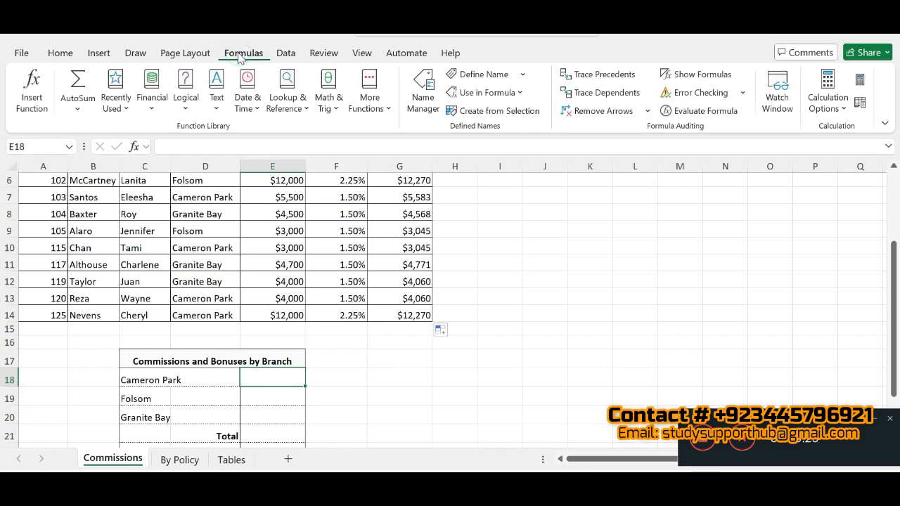
pyautogui.click(25, 109)
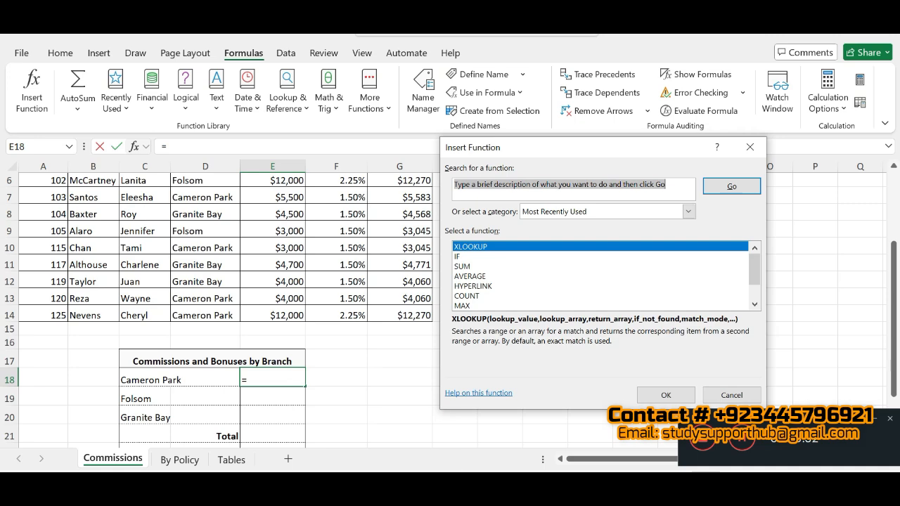
pyautogui.hotkey('alt', 'Tab')
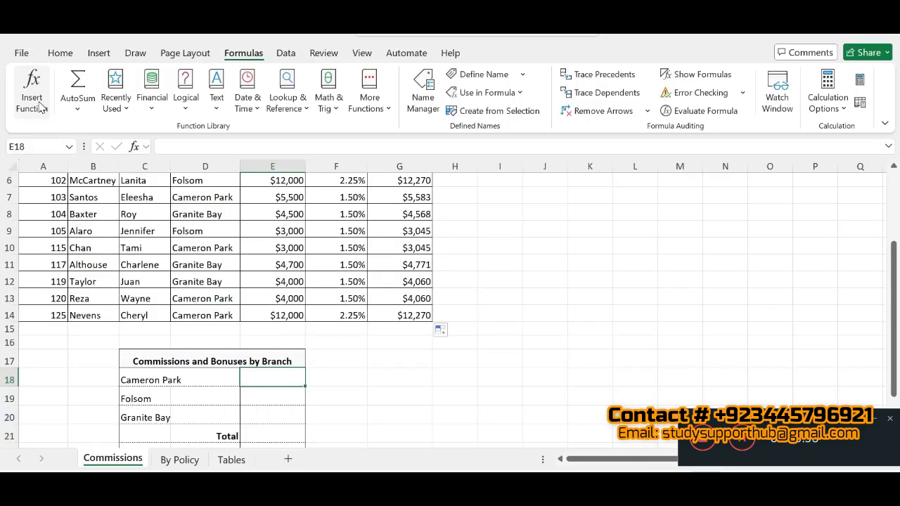
pyautogui.click(40, 105)
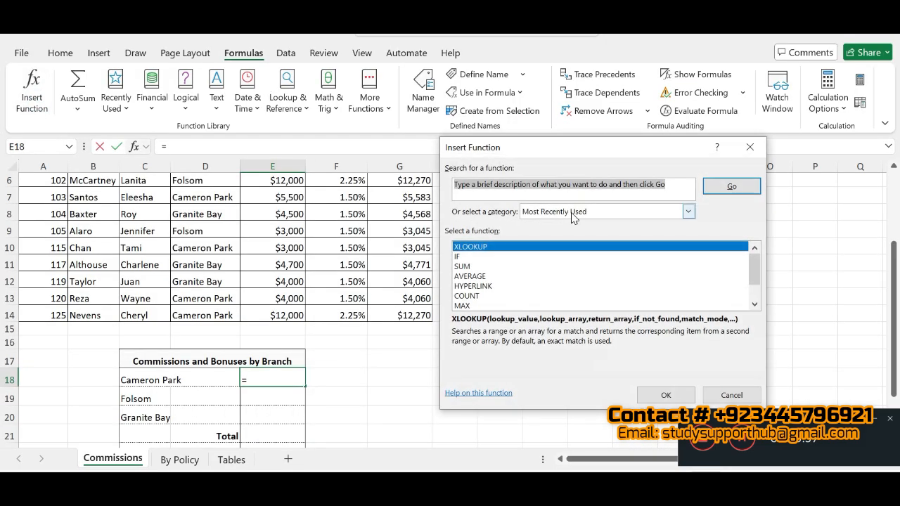
pyautogui.moveTo(754, 262); pyautogui.dragTo(756, 276)
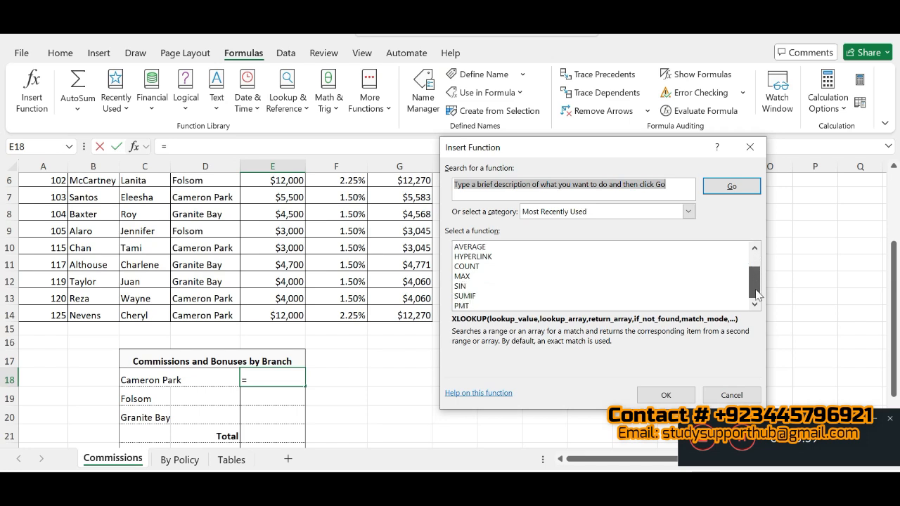
pyautogui.click(465, 298)
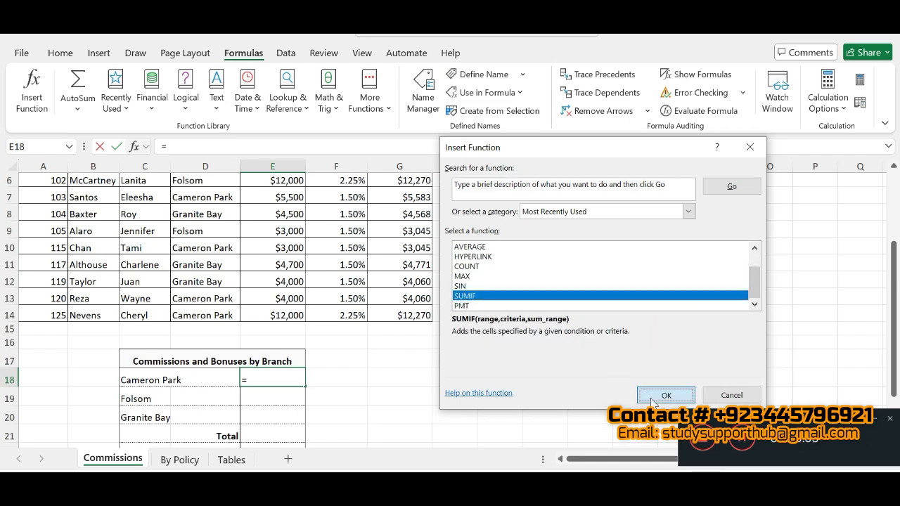
pyautogui.click(665, 395)
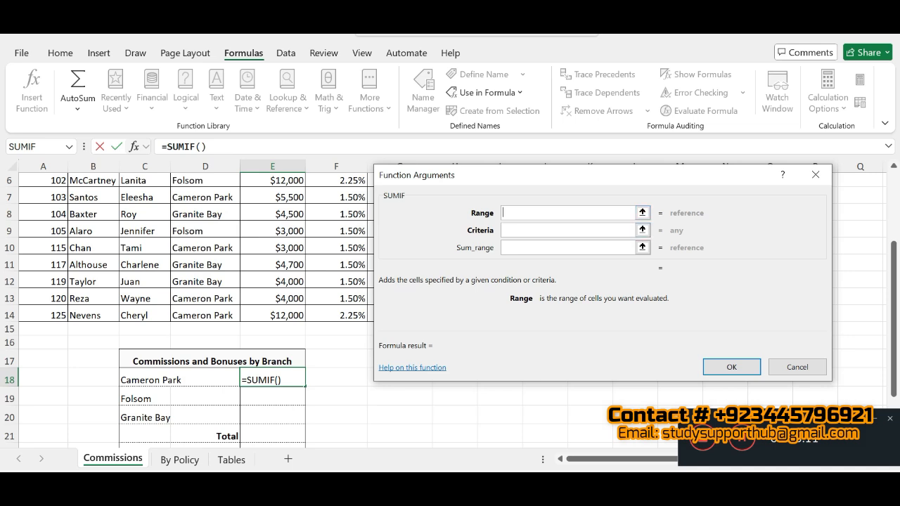
# - Set the SUMIF Range argument to $D$5:$D$14, as given in SIMnet step 7b
pyautogui.hotkey('alt', 'Tab')
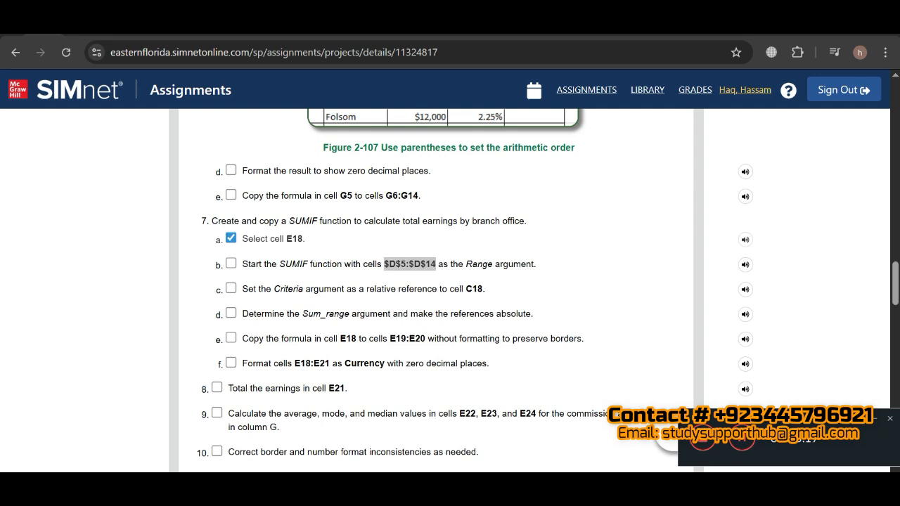
pyautogui.hotkey('alt', 'Tab')
pyautogui.hotkey('ctrl', 'v')
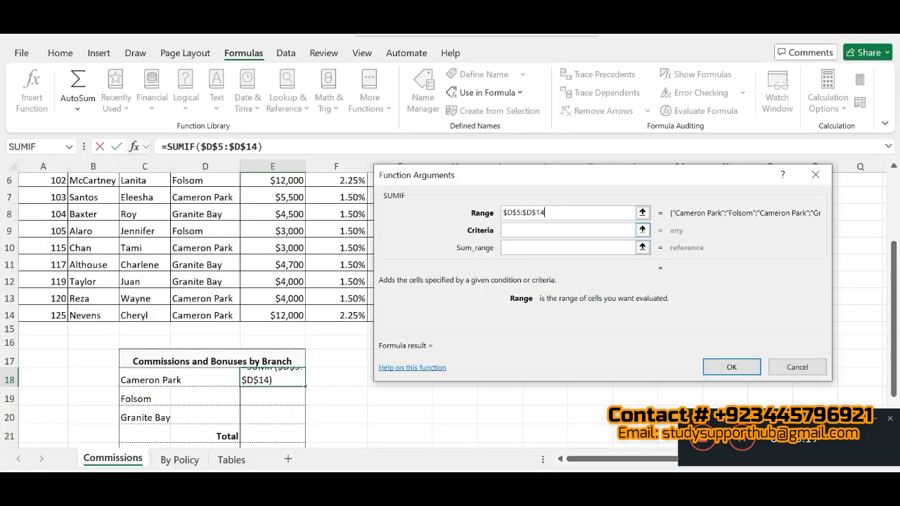
# - Set the SUMIF Criteria argument to the relative reference C18 in Excel, marking step 7b as completed in SIMnet
pyautogui.click(526, 230)
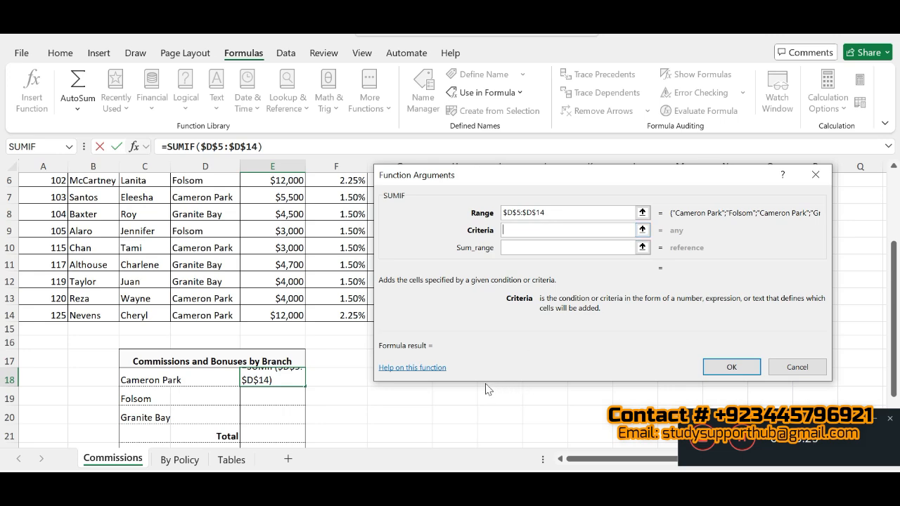
pyautogui.hotkey('alt', 'Tab')
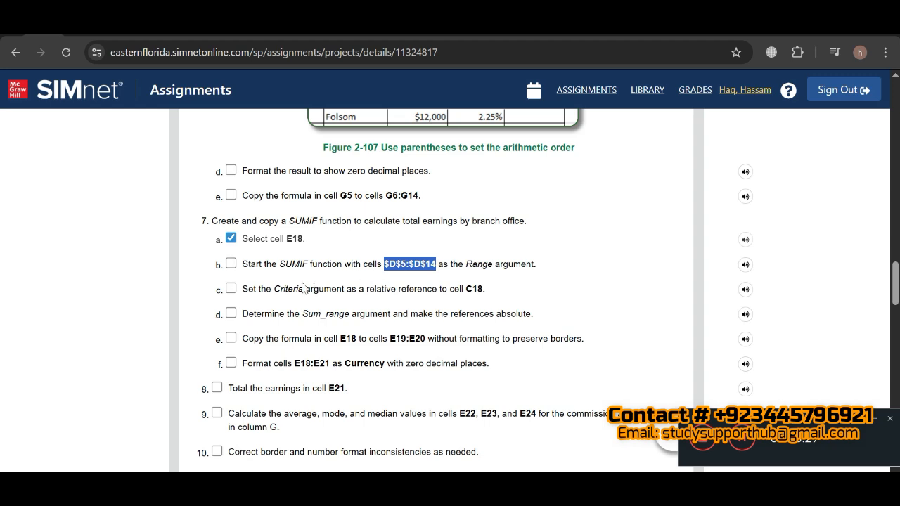
pyautogui.click(231, 263)
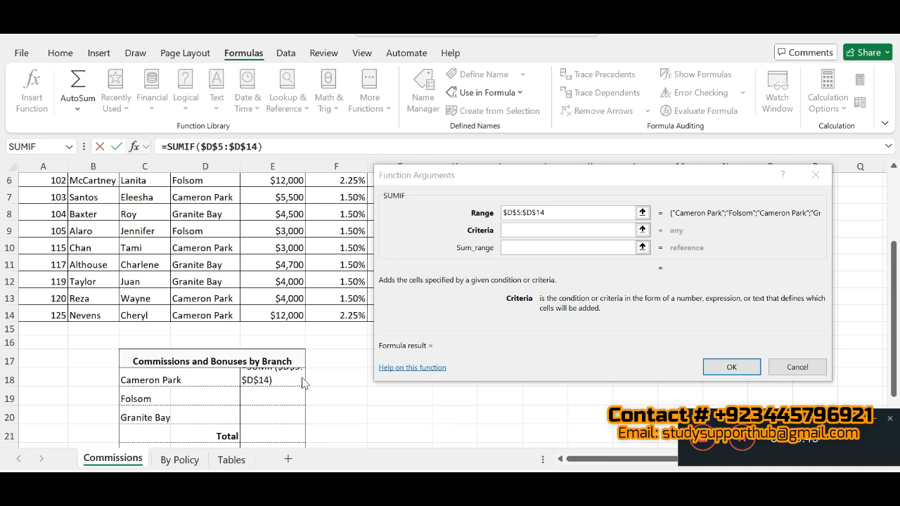
pyautogui.click(145, 378)
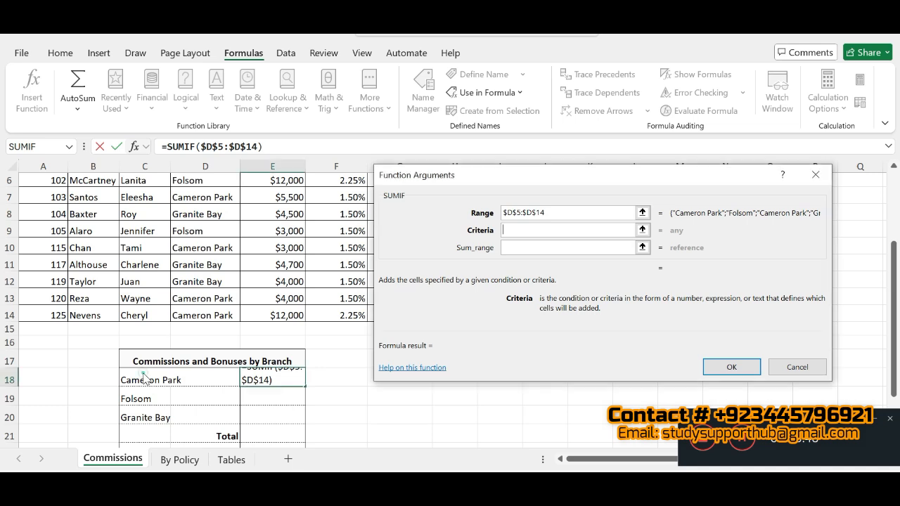
pyautogui.click(143, 377)
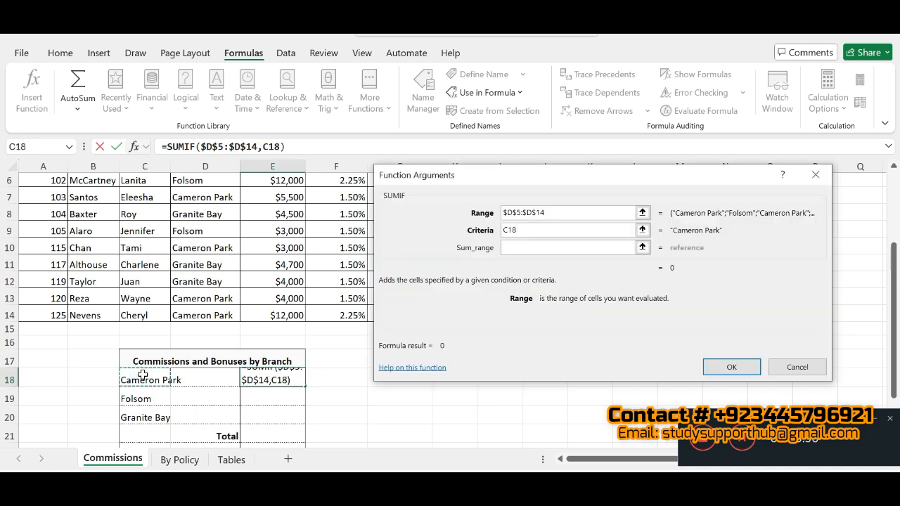
# - Set the SUMIF Sum_range argument to $E$5:$E$14 and confirm the function in E18
pyautogui.click(556, 249)
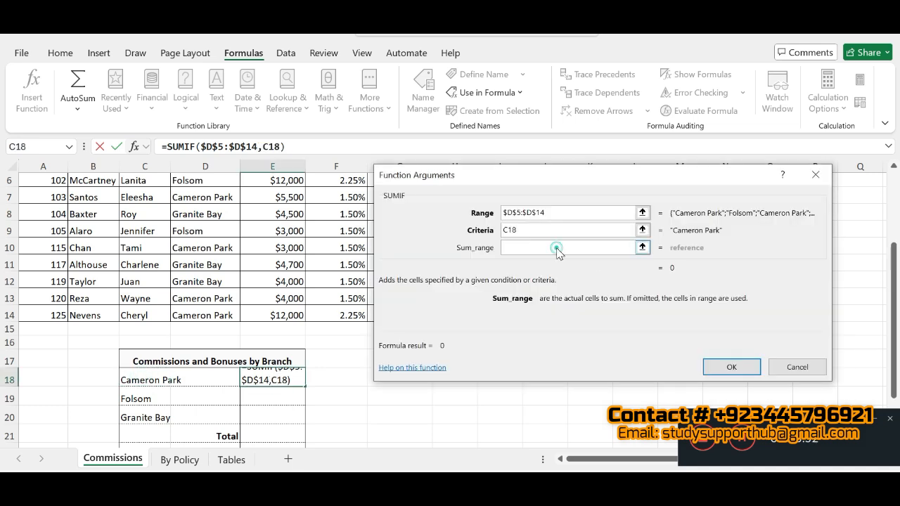
pyautogui.write('$E$5:$E$14')
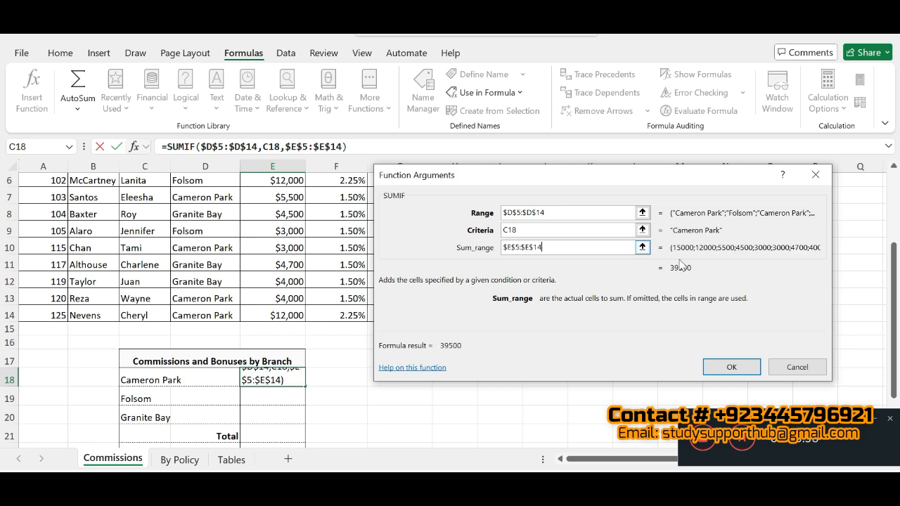
pyautogui.click(726, 369)
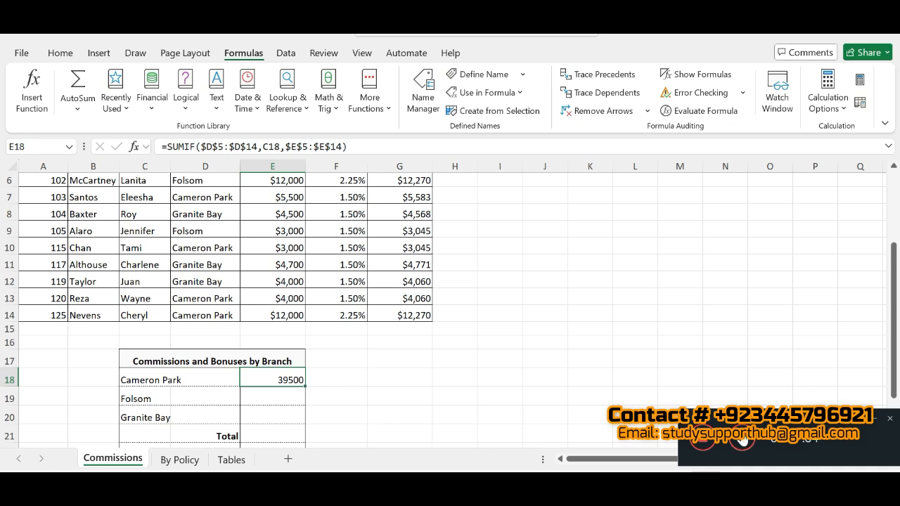
pyautogui.click(740, 449)
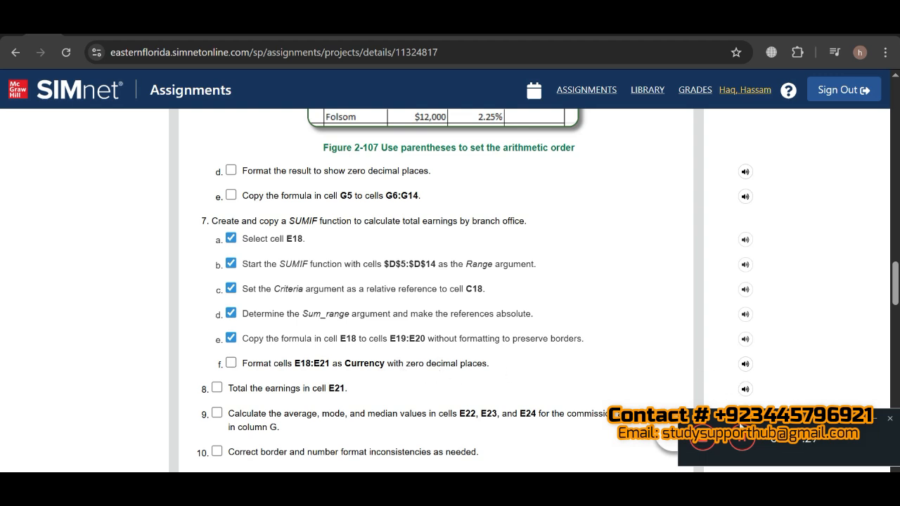
# - Try to copy the SUMIF formula from E18 down through E21 in Excel, check SIMnet step 7e, and undo the copy
pyautogui.hotkey('alt', 'Tab')
pyautogui.click(271, 379)
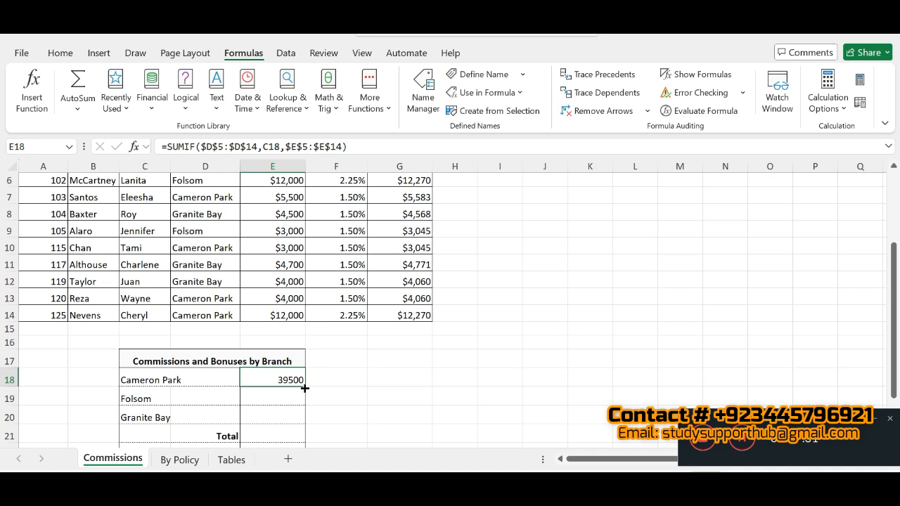
pyautogui.moveTo(303, 401); pyautogui.dragTo(303, 445)
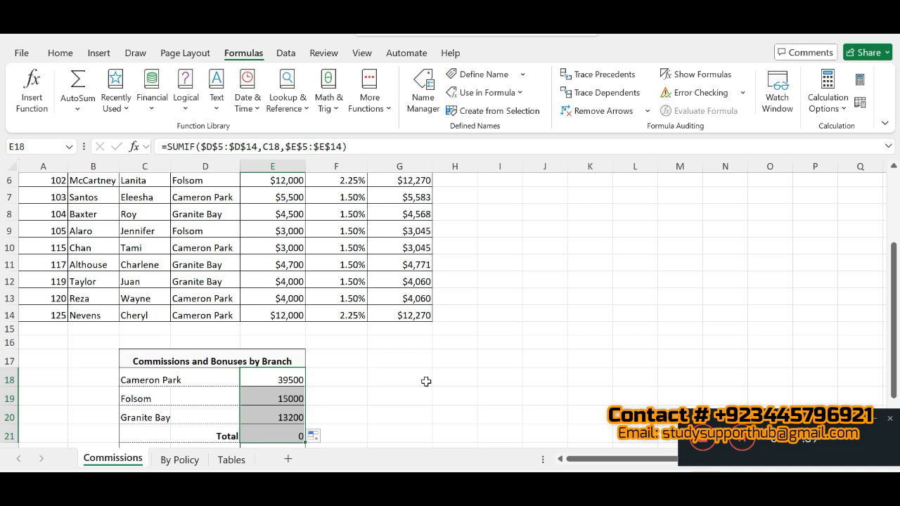
pyautogui.hotkey('alt', 'Tab')
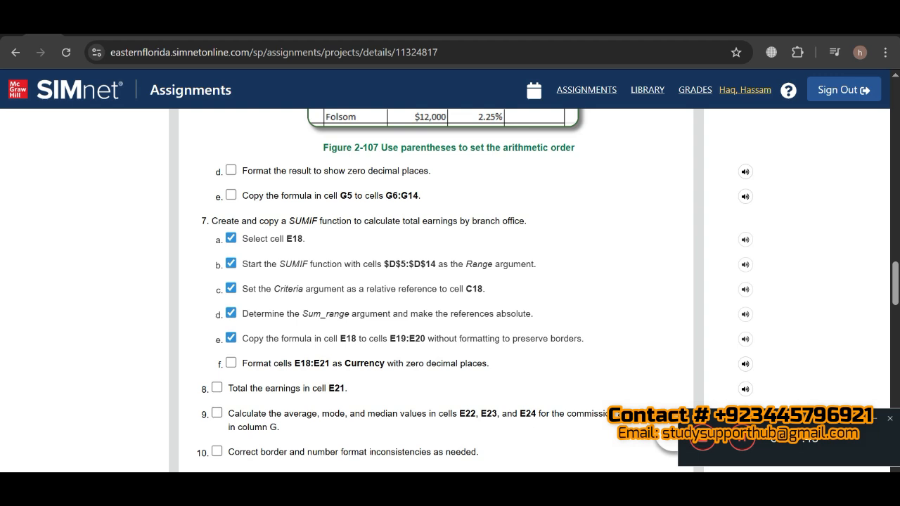
pyautogui.hotkey('alt', 'Tab')
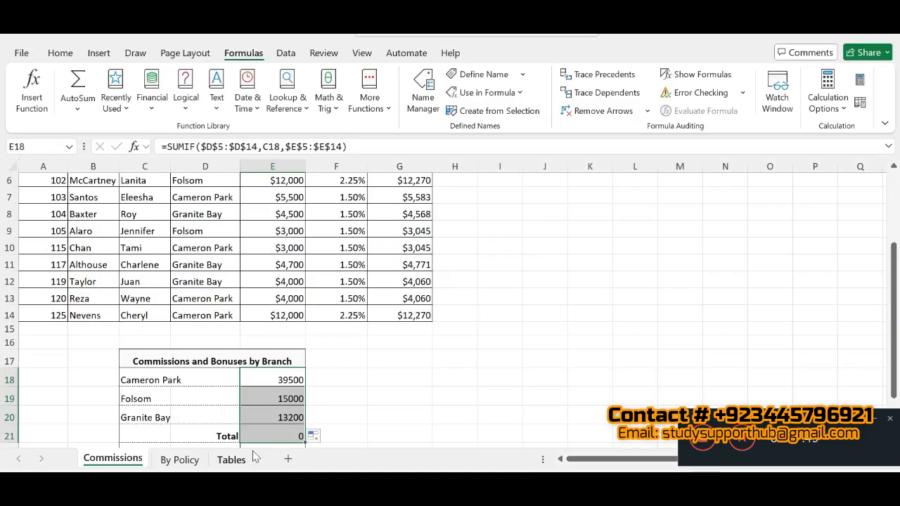
pyautogui.hotkey('ctrl', 'z')
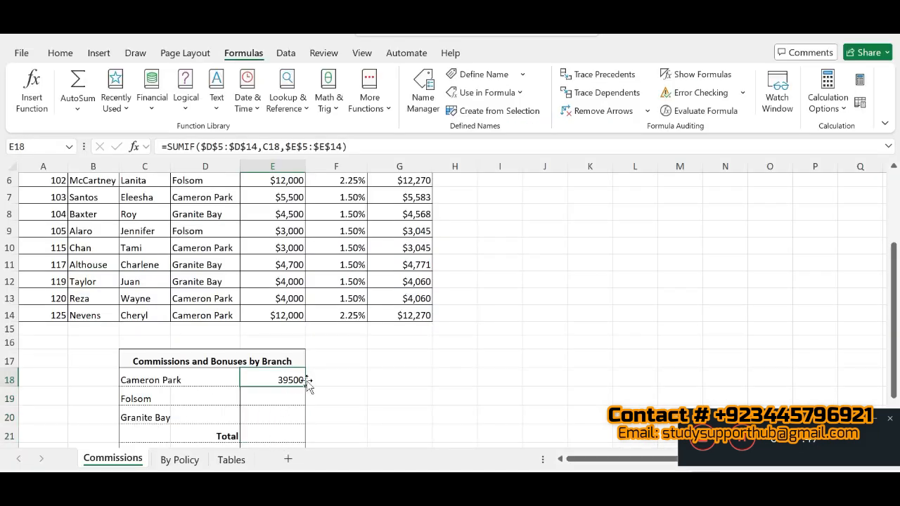
# - Copy the SUMIF formula from E18 to E19:E20, and mark step 7f as completed in the SIMnet instructions
pyautogui.moveTo(306, 387); pyautogui.dragTo(303, 424)
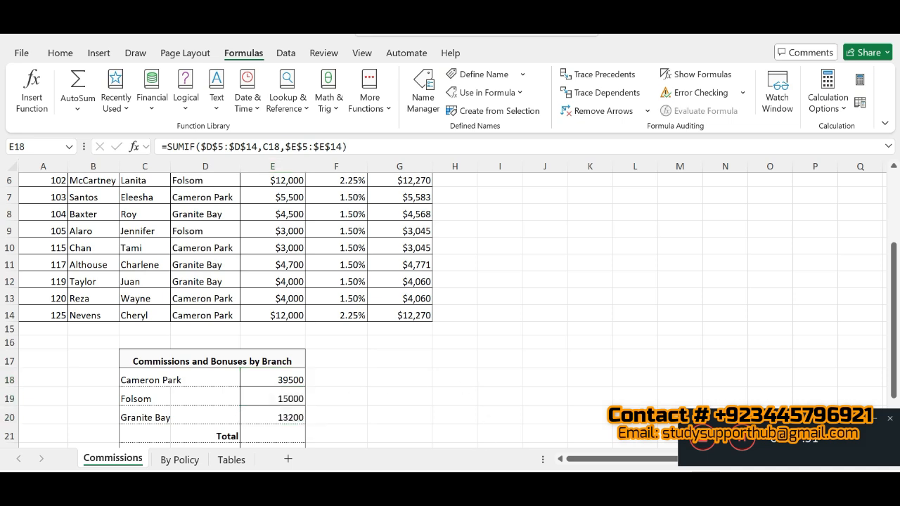
pyautogui.hotkey('alt', 'Tab')
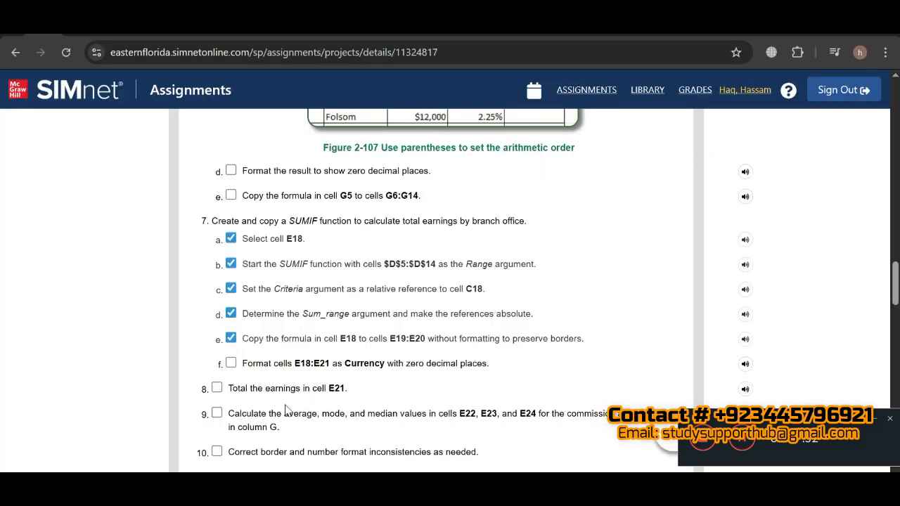
pyautogui.click(230, 363)
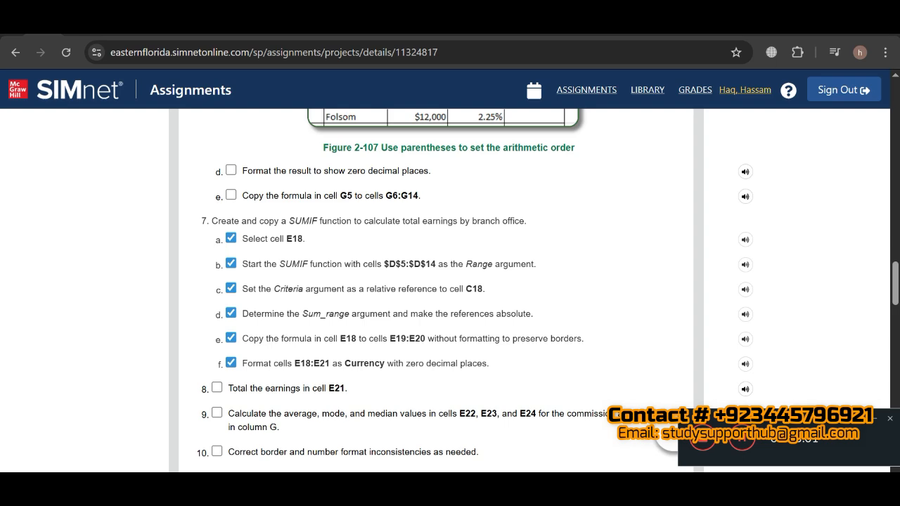
# - Switch back to Excel and format the branch earnings in E18:E20 as Currency with zero decimal places
pyautogui.hotkey('alt', 'Tab')
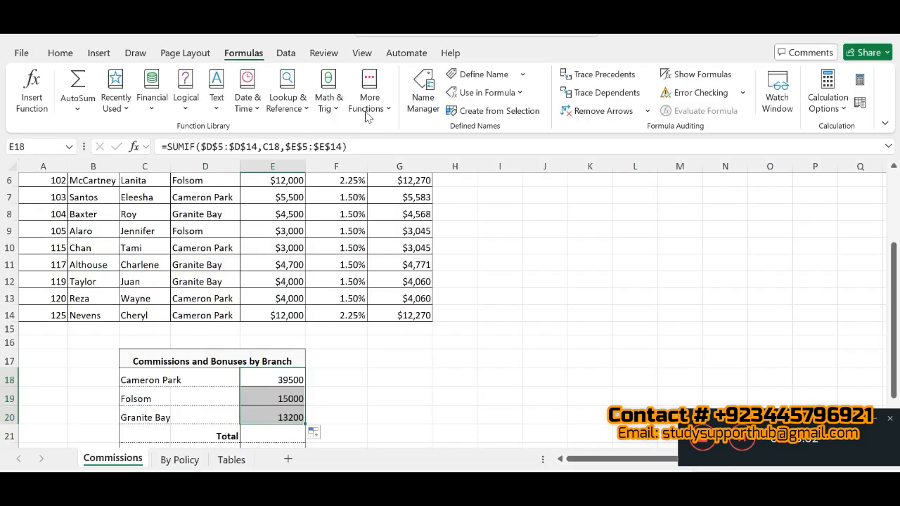
pyautogui.click(60, 55)
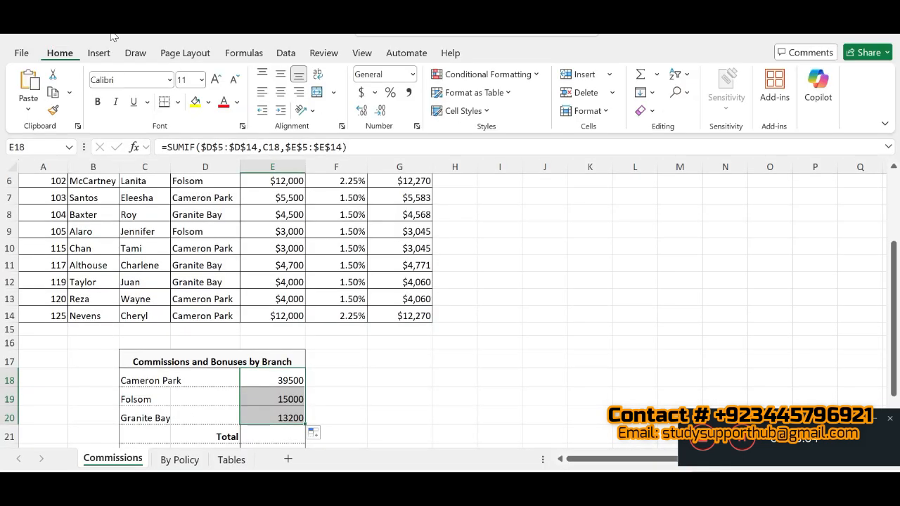
pyautogui.click(417, 126)
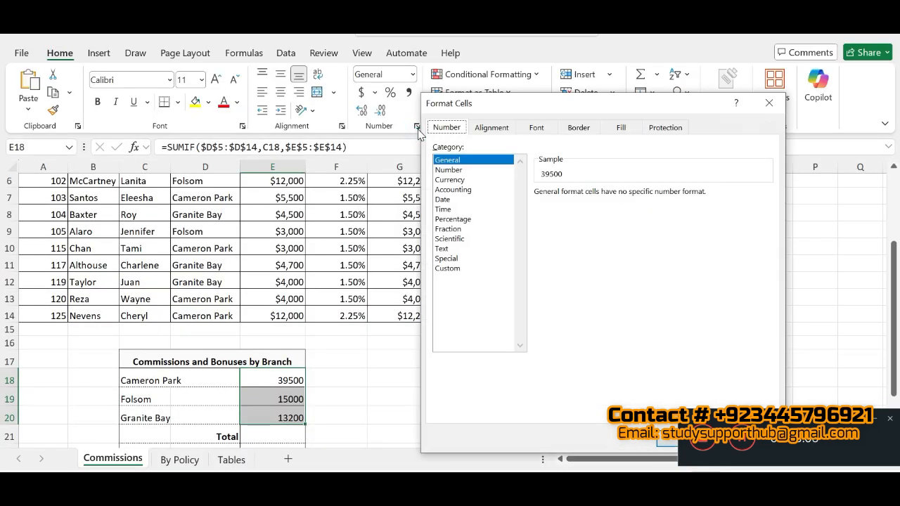
pyautogui.click(465, 180)
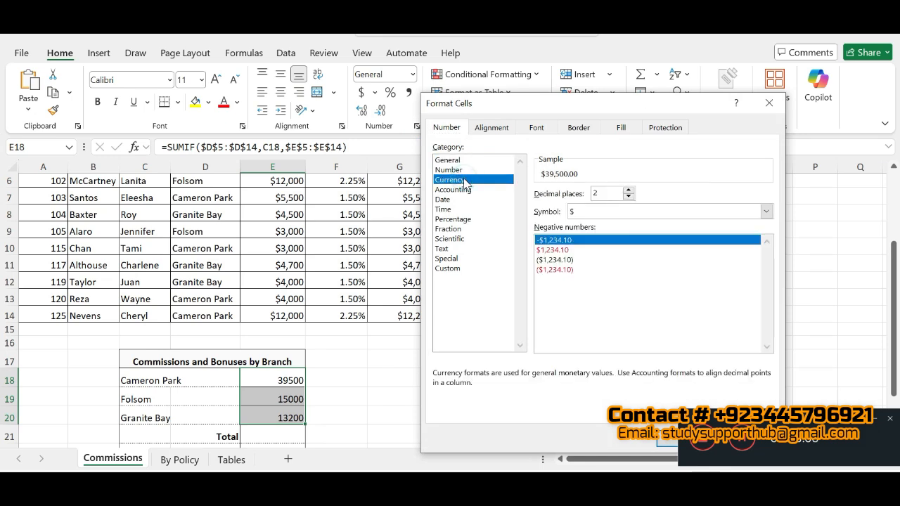
pyautogui.click(629, 196)
pyautogui.click(629, 196)
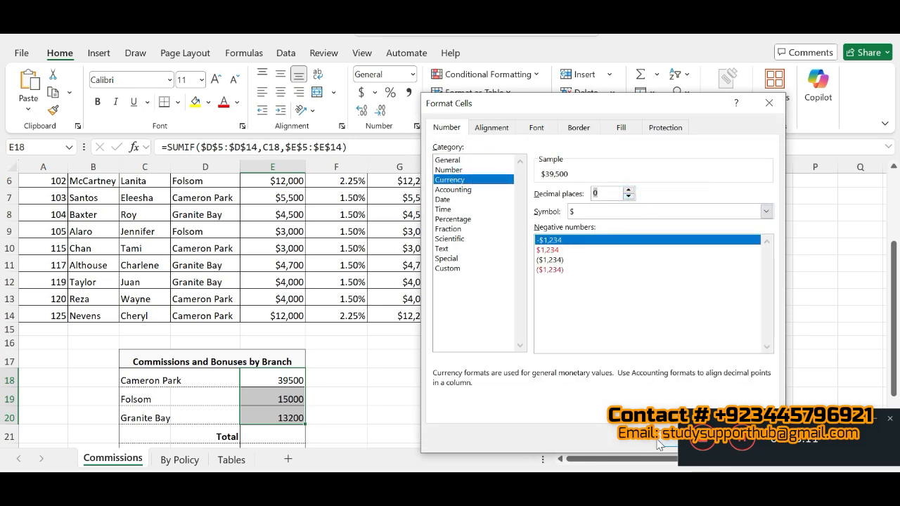
pyautogui.click(659, 442)
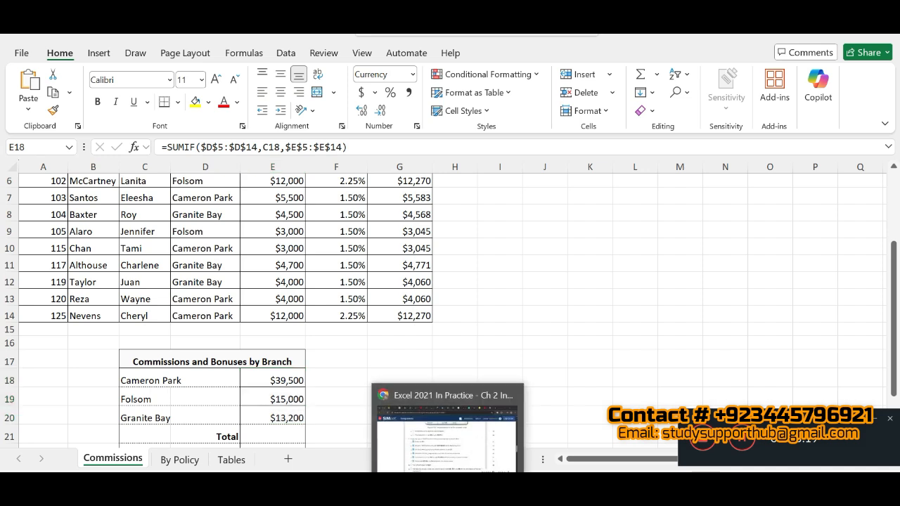
# - Switch to the SIMnet instructions, mark step 8 as completed and return to the Excel workbook
pyautogui.click(449, 490)
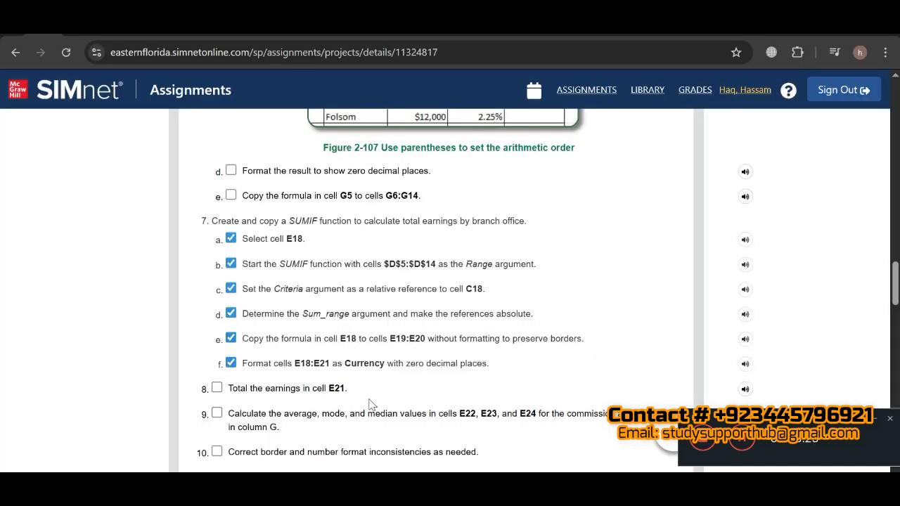
pyautogui.click(217, 388)
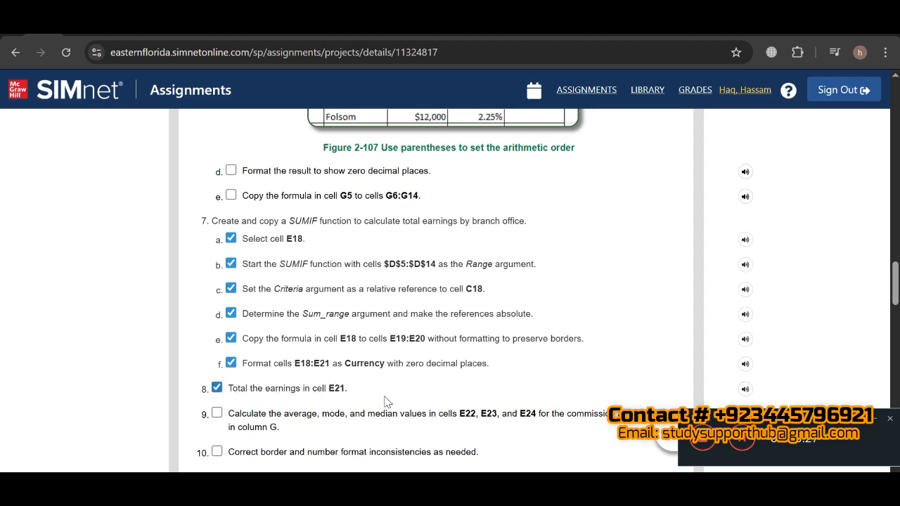
pyautogui.hotkey('alt', 'Tab')
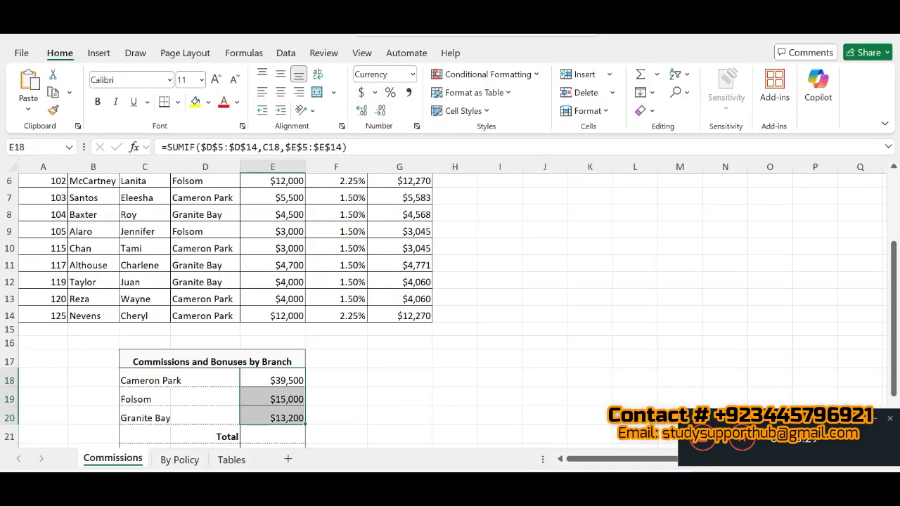
# - Try to insert a Sum function in the Total cell E21
pyautogui.doubleClick(264, 438)
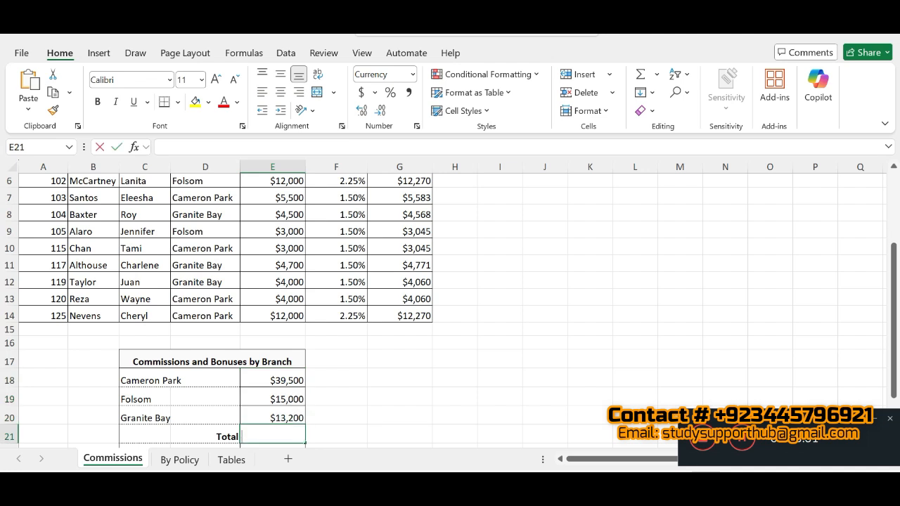
pyautogui.click(655, 75)
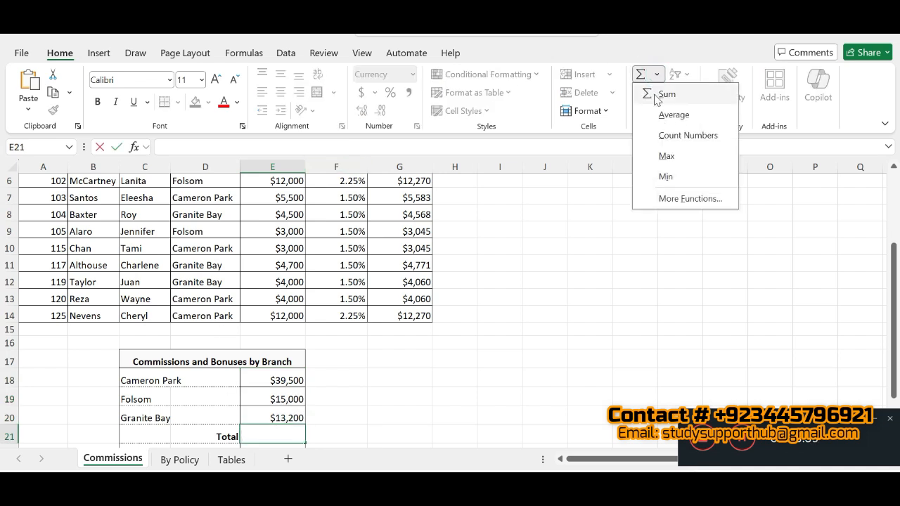
pyautogui.click(655, 97)
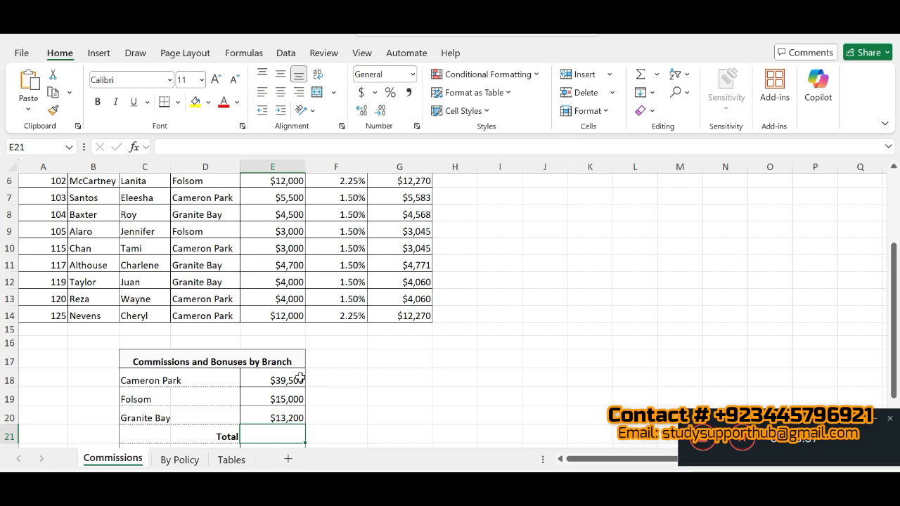
# - Total the branch earnings of E18:E20 in cell E21 with AutoSum
pyautogui.moveTo(300, 378); pyautogui.dragTo(295, 433)
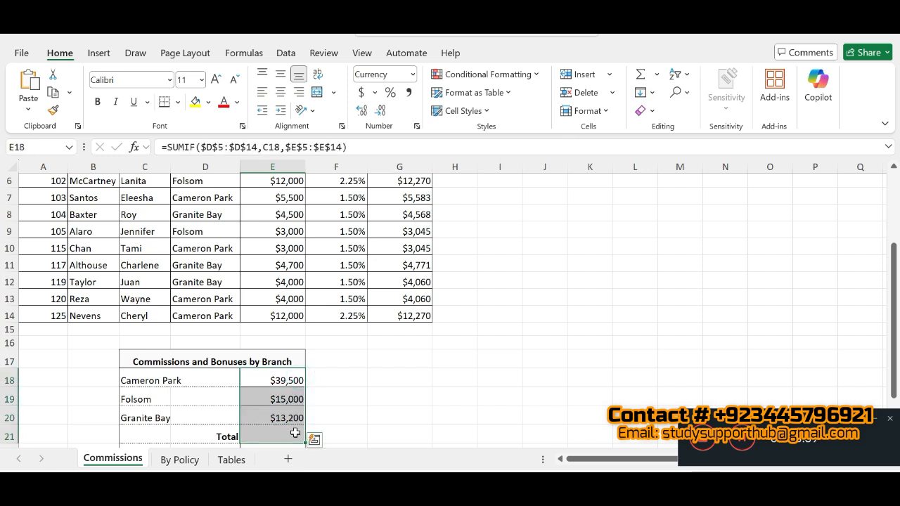
pyautogui.click(642, 74)
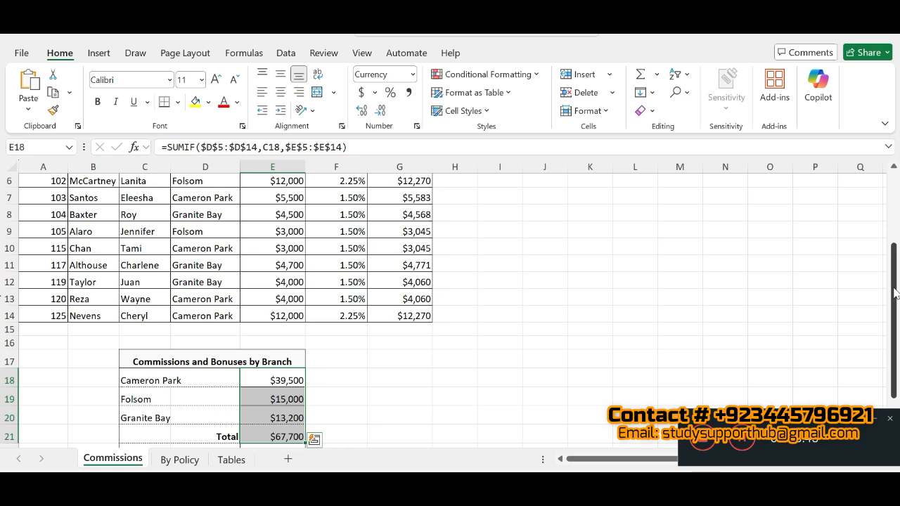
# - Read SIMnet step 9 on the average, mode and median cells E22, E23 and E24, and return to Excel
pyautogui.moveTo(894, 293); pyautogui.dragTo(893, 302)
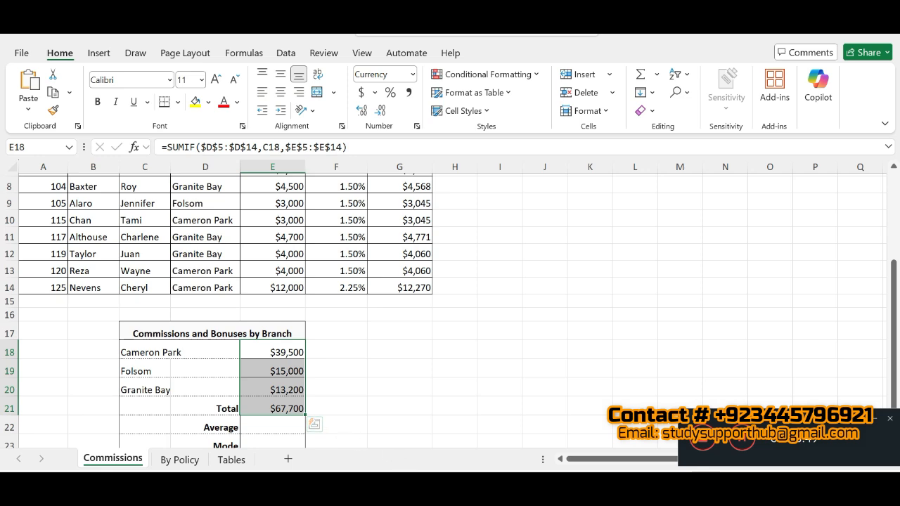
pyautogui.hotkey('alt', 'Tab')
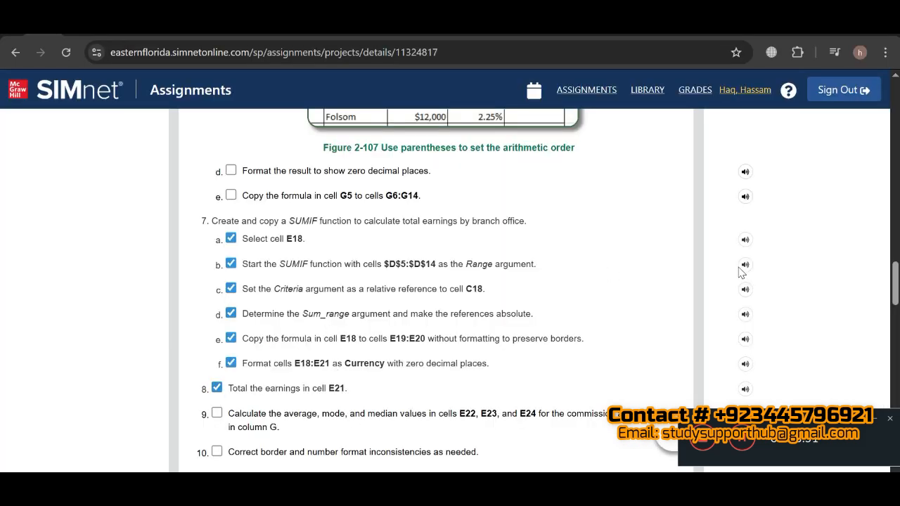
pyautogui.scroll(-2, 890, 295)
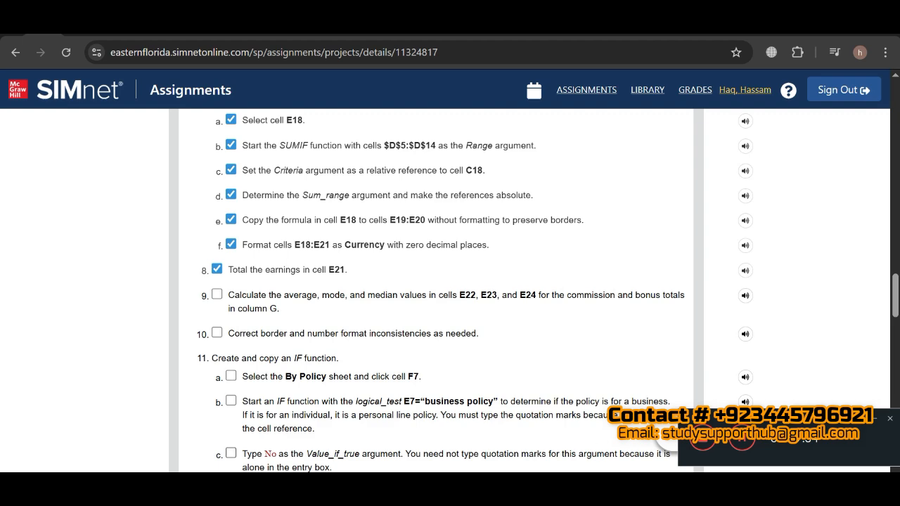
pyautogui.hotkey('alt', 'Tab')
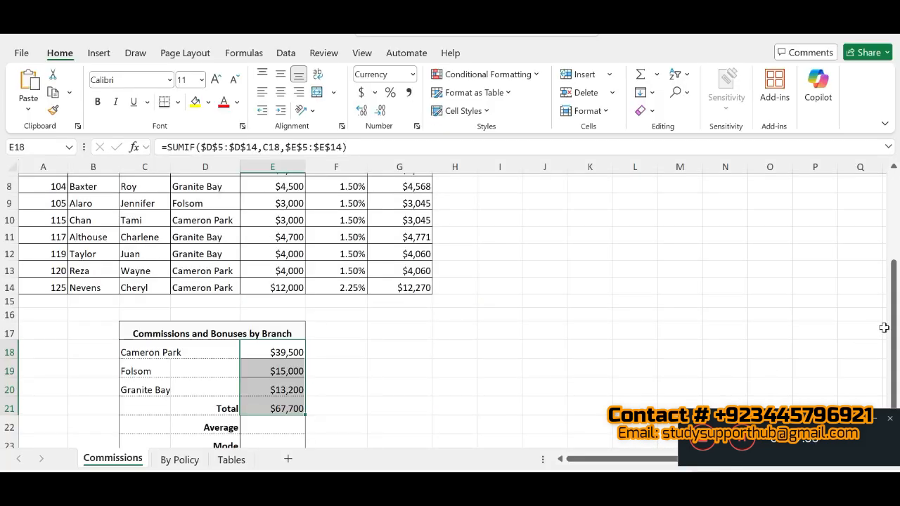
# - Enter =AVERAGE(G5:G14) in the Average cell E22 to average the commission and bonus totals
pyautogui.moveTo(896, 331); pyautogui.dragTo(895, 351)
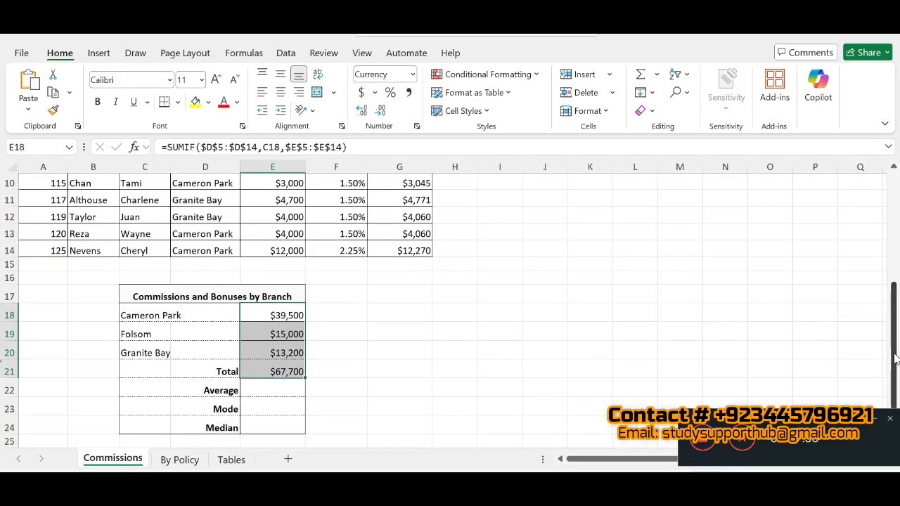
pyautogui.click(272, 389)
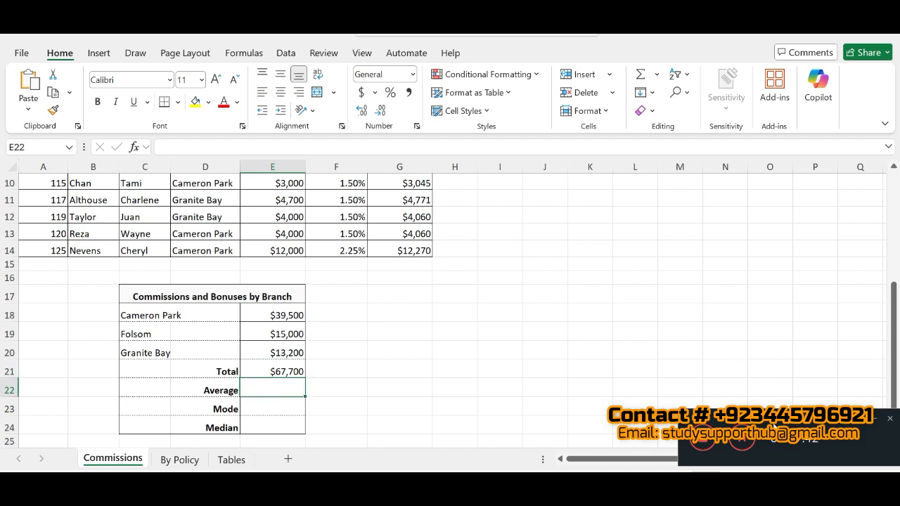
pyautogui.click(747, 443)
pyautogui.click(252, 386)
pyautogui.doubleClick(252, 388)
pyautogui.write('=AVERAGE(G5:G14)')
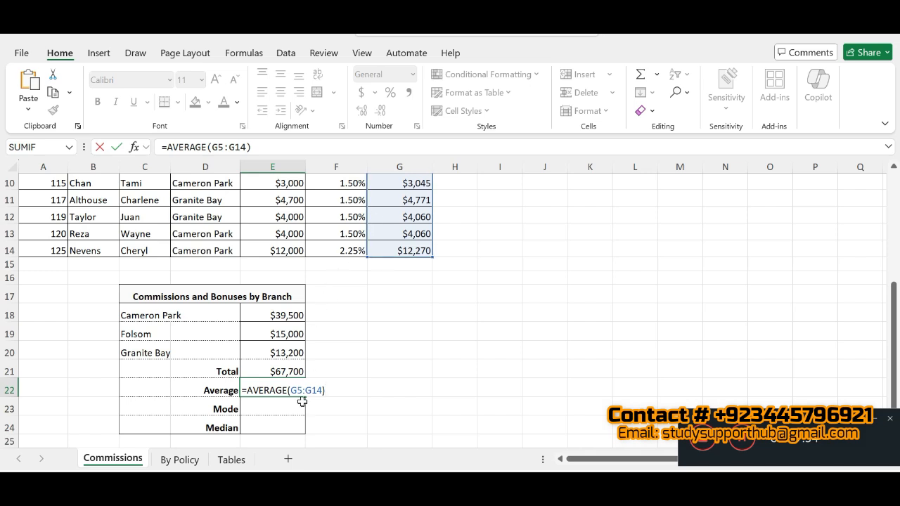
pyautogui.press('Return')
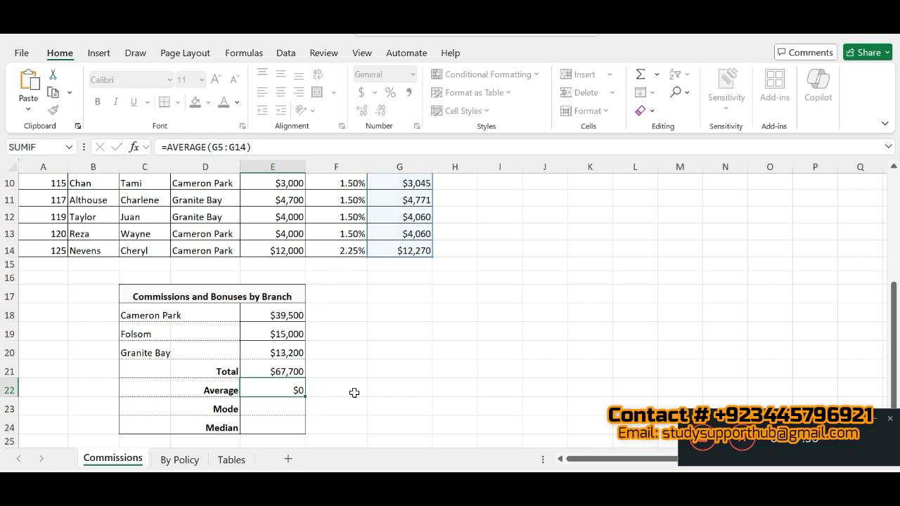
pyautogui.click(259, 390)
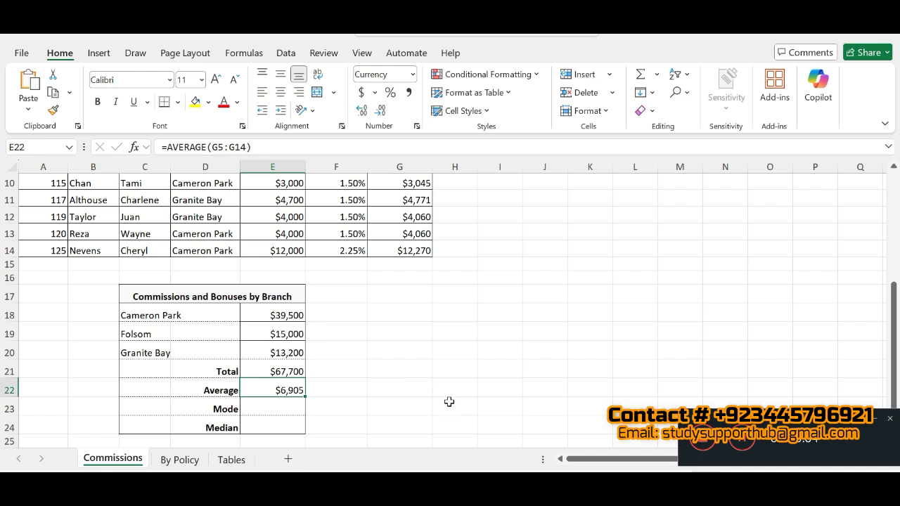
pyautogui.click(747, 441)
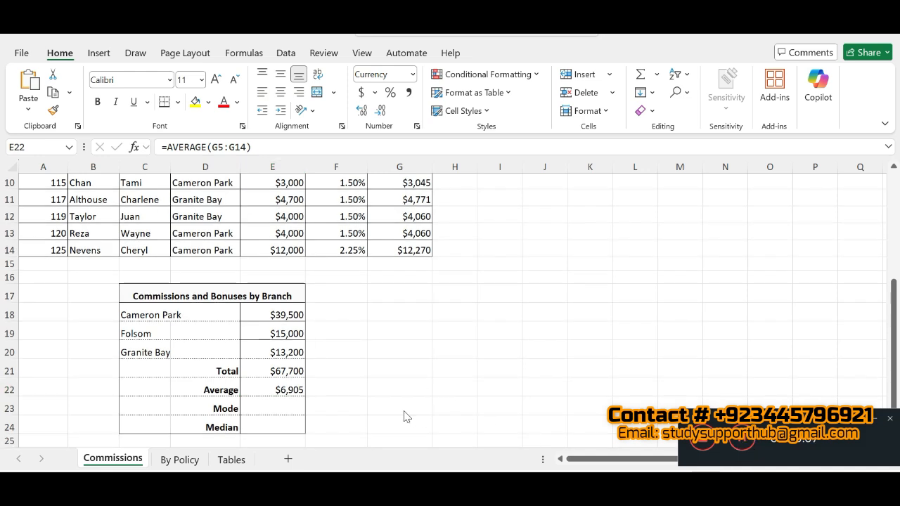
pyautogui.doubleClick(287, 393)
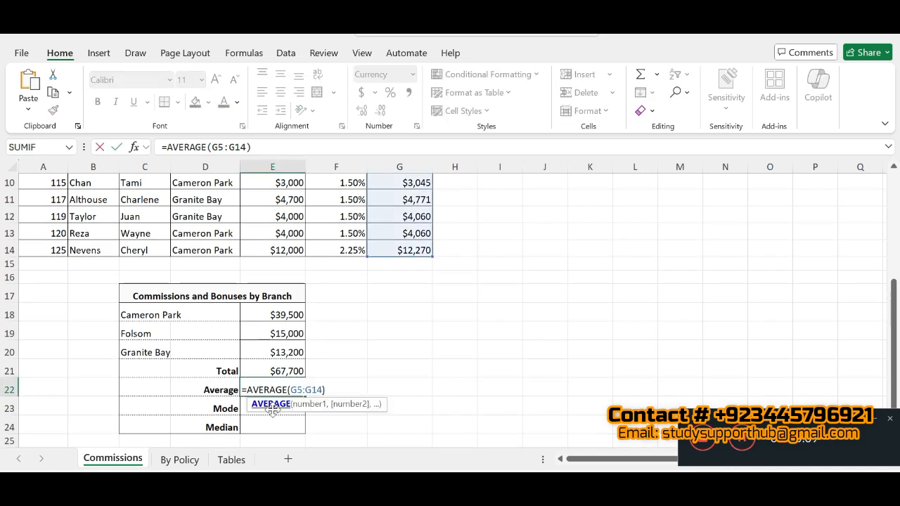
pyautogui.press('Return')
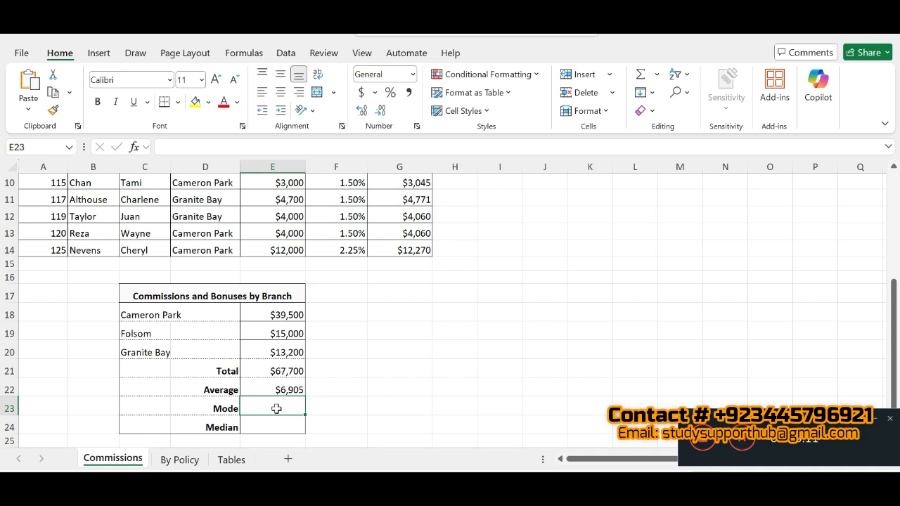
# - Enter =MODE.SNGL(G5:G14) in the Mode cell E23
pyautogui.doubleClick(275, 408)
pyautogui.write('=MODE.SNGL(G5:G14)')
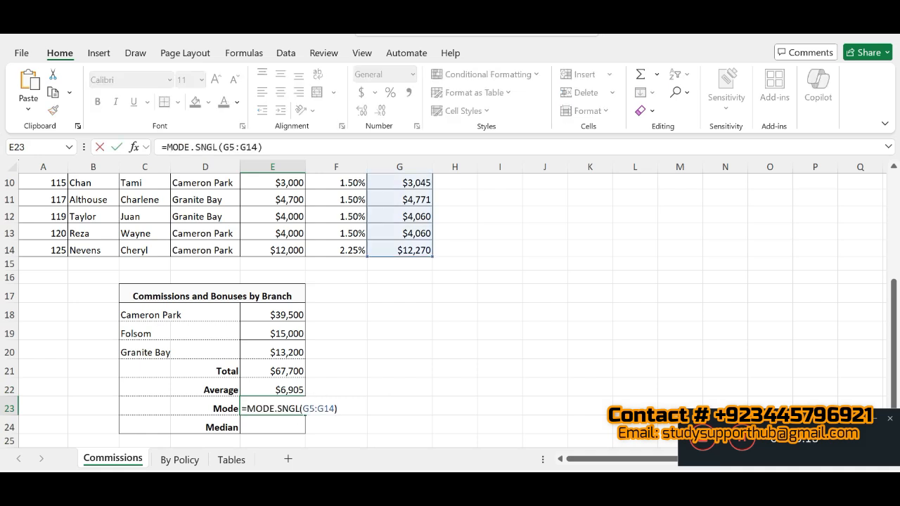
pyautogui.press('Return')
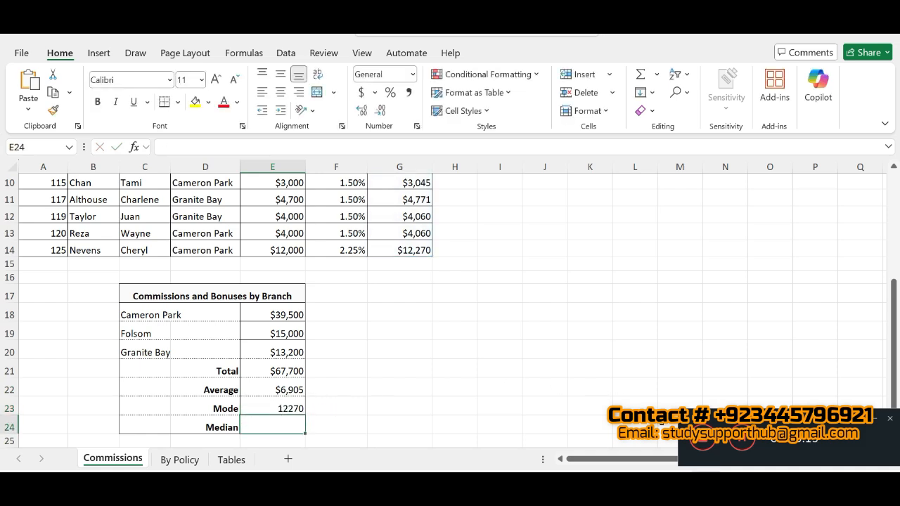
pyautogui.click(740, 442)
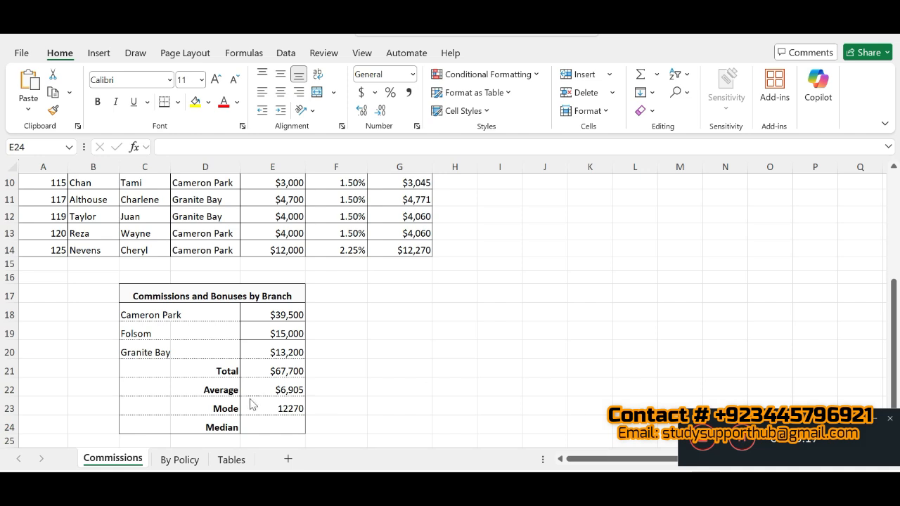
# - Enter =MEDIAN(G5:G14) in the Median cell E24
pyautogui.click(256, 422)
pyautogui.doubleClick(257, 422)
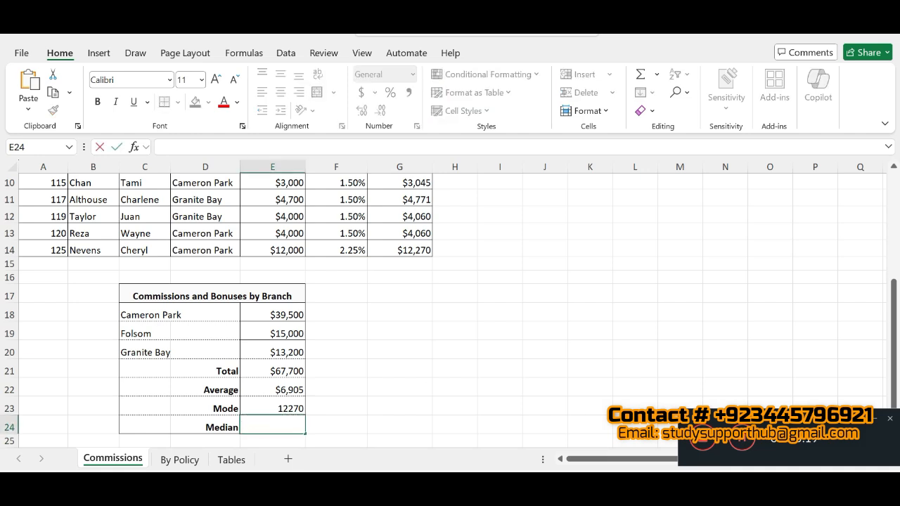
pyautogui.write('=MEDIAN(G5:G14)')
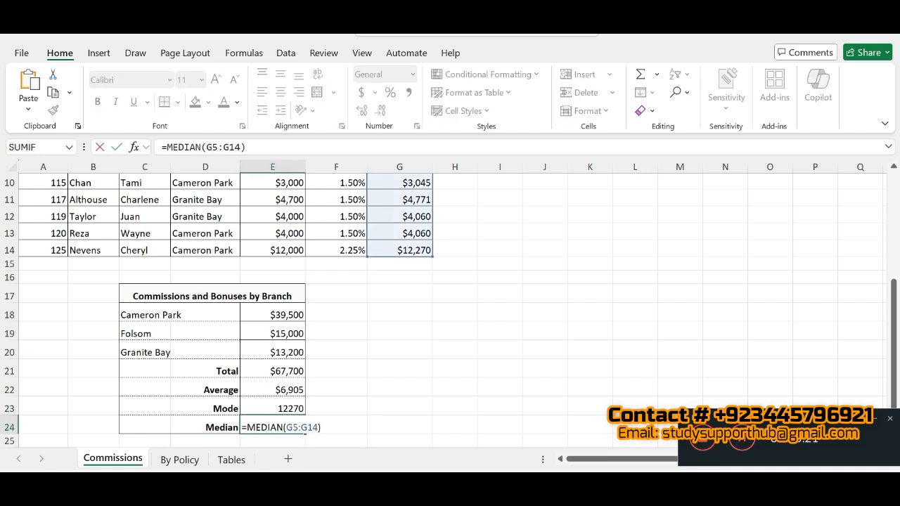
pyautogui.press('Return')
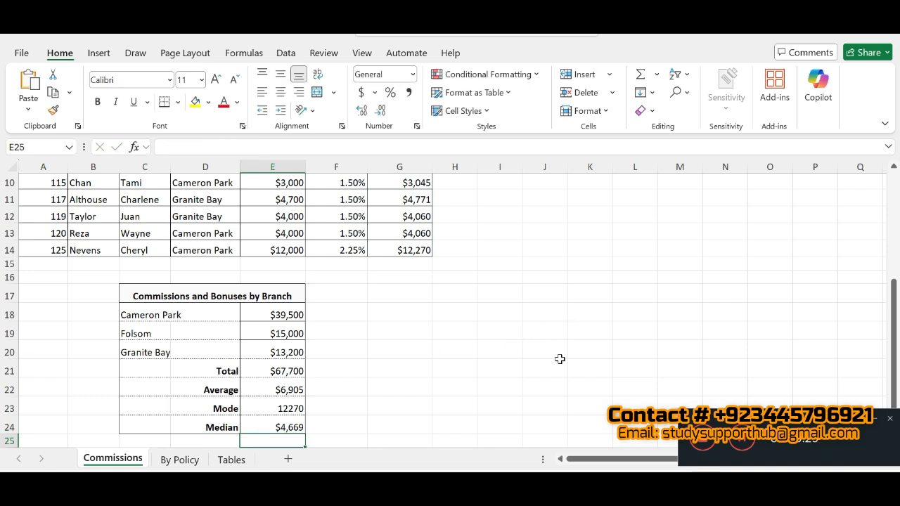
# - Read SIMnet step 10 on format inconsistencies, return to Excel and format the mode in E23 as Currency with zero decimal places
pyautogui.click(742, 440)
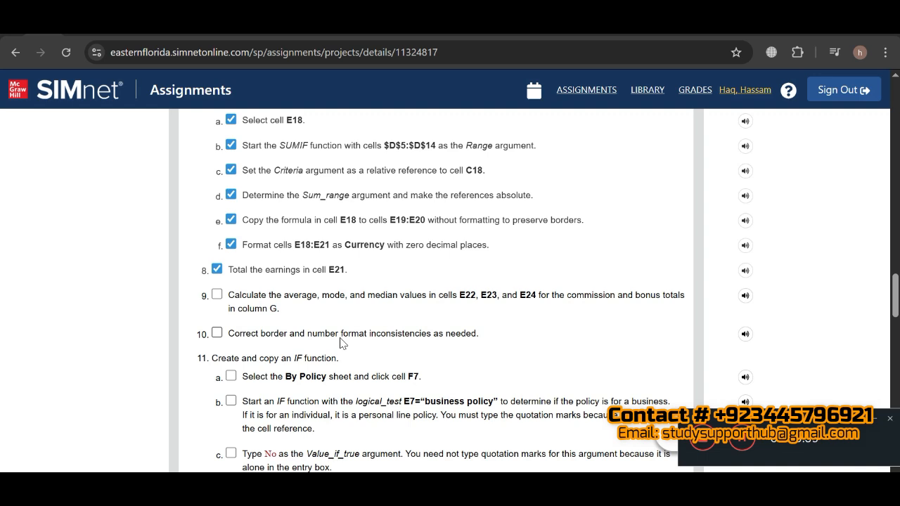
pyautogui.click(493, 494)
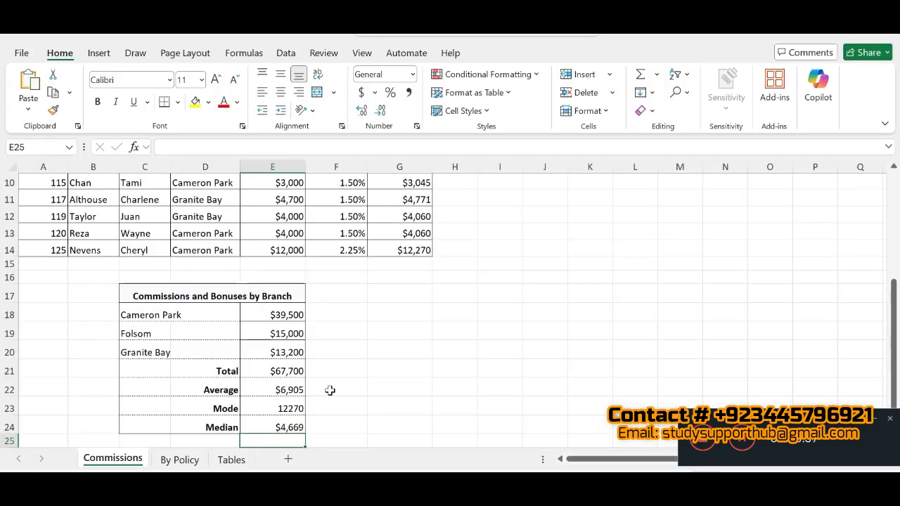
pyautogui.click(275, 406)
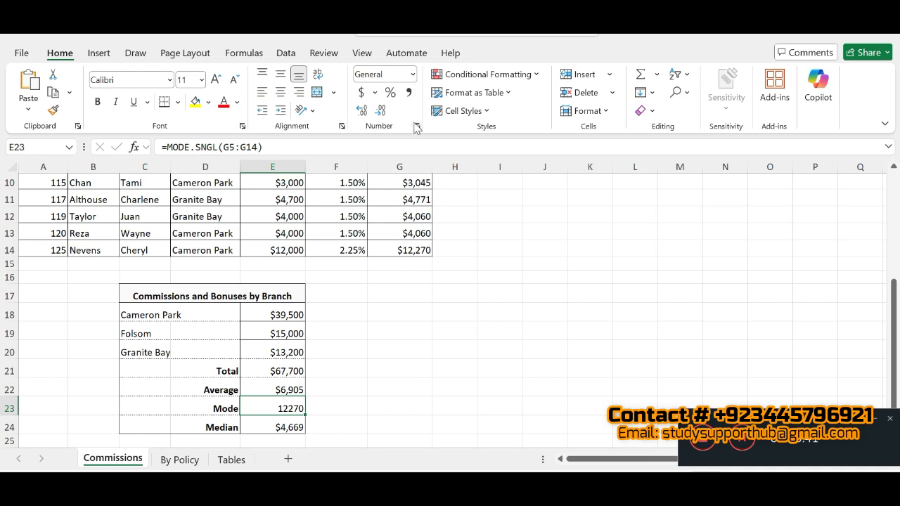
pyautogui.click(417, 127)
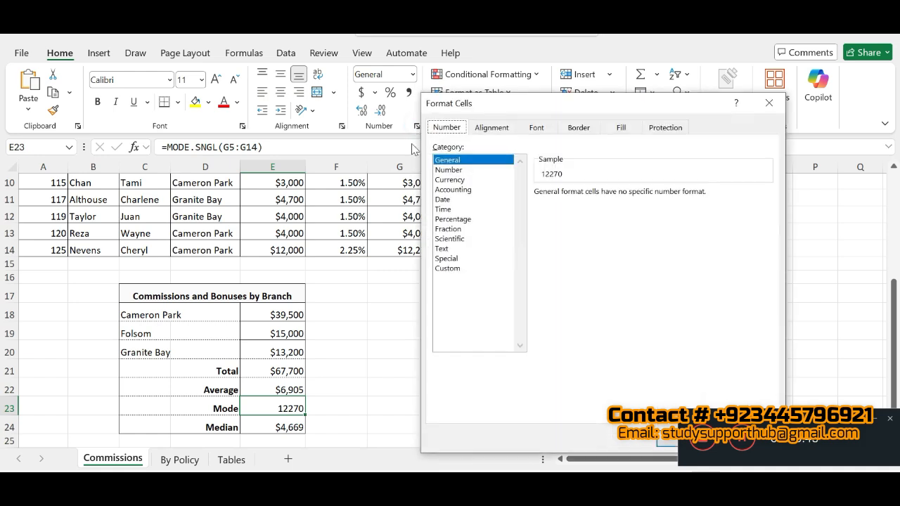
pyautogui.click(442, 180)
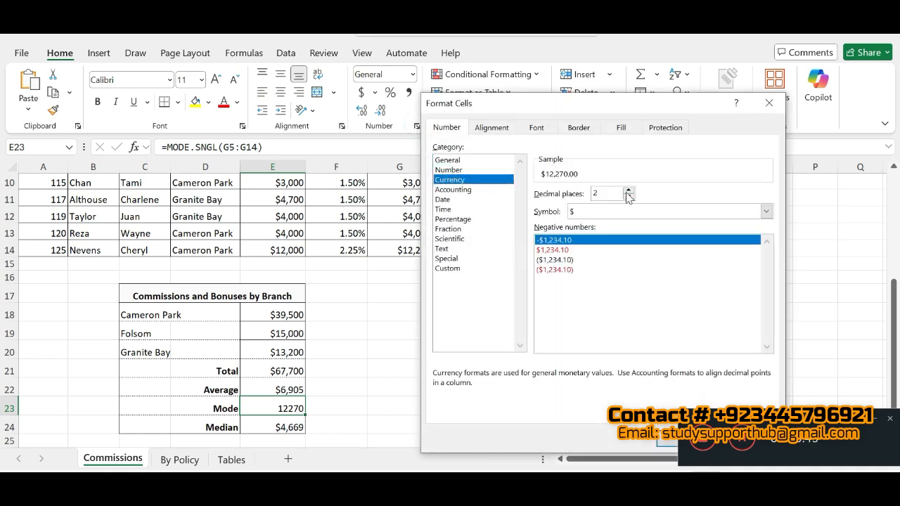
pyautogui.click(629, 197)
pyautogui.click(629, 197)
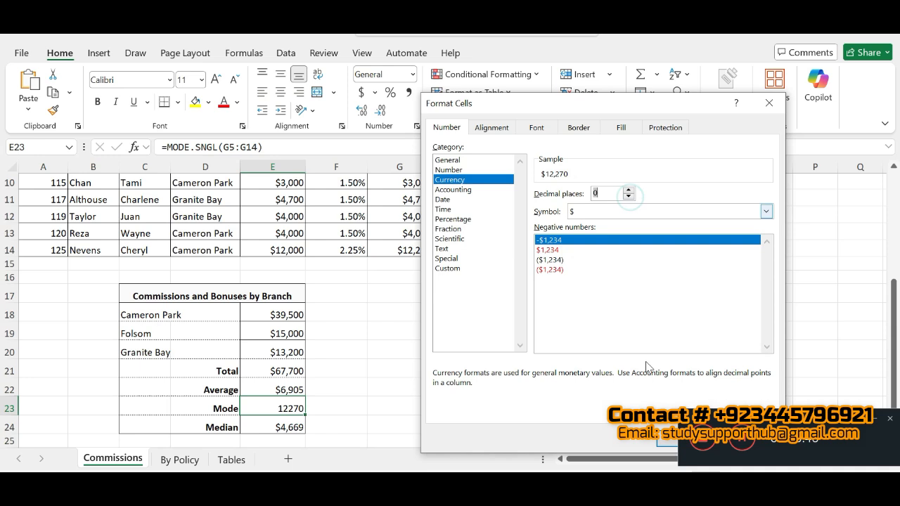
pyautogui.click(666, 442)
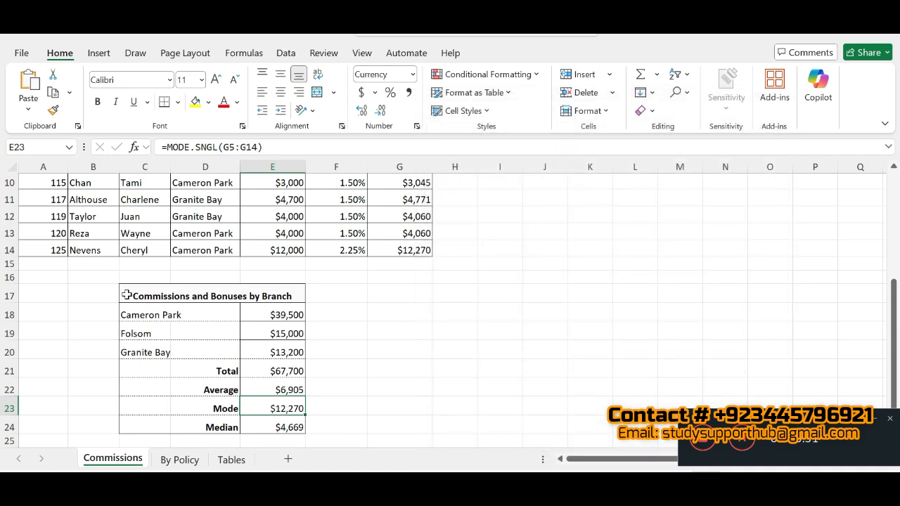
# - Recheck step 10 in SIMnet, return to Excel and apply All Borders to the Commissions and Bonuses by Branch table C17:E24
pyautogui.moveTo(125, 294); pyautogui.dragTo(192, 434)
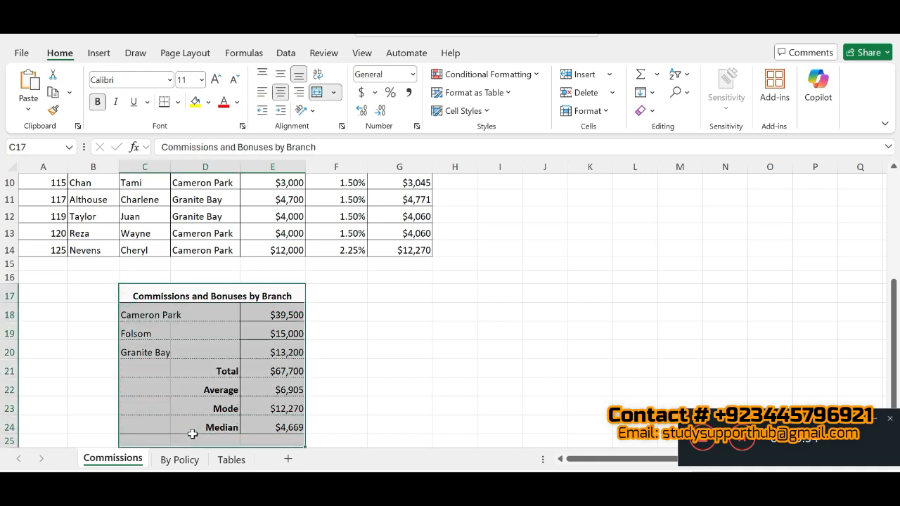
pyautogui.click(347, 301)
pyautogui.hotkey('alt', 'Tab')
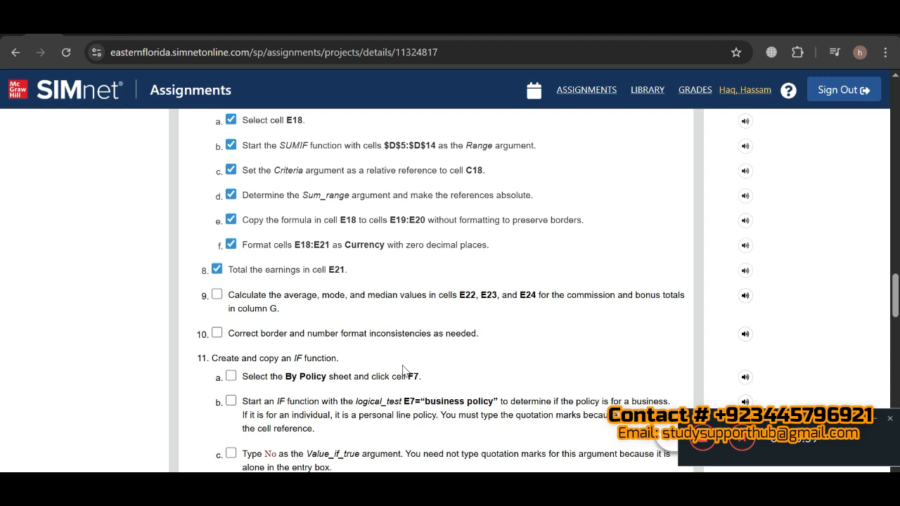
pyautogui.hotkey('alt', 'Tab')
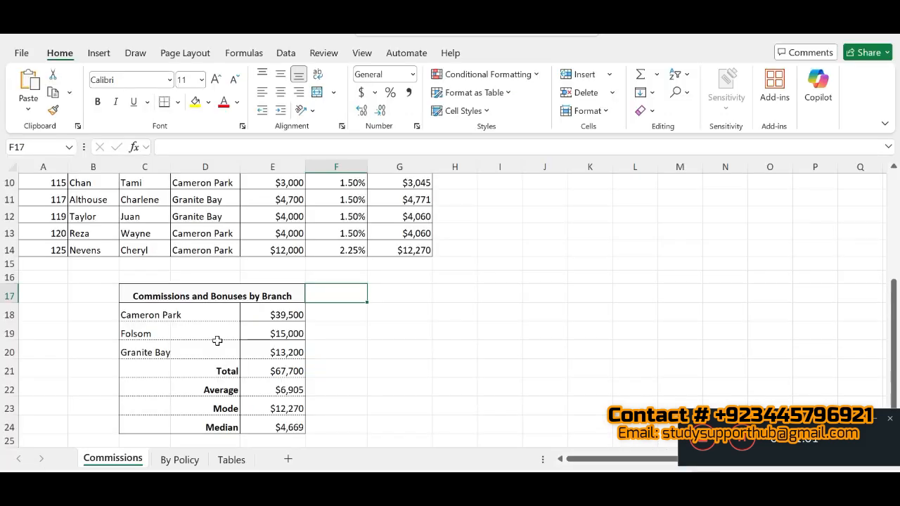
pyautogui.click(122, 295)
pyautogui.moveTo(166, 425); pyautogui.dragTo(181, 424)
pyautogui.click(179, 102)
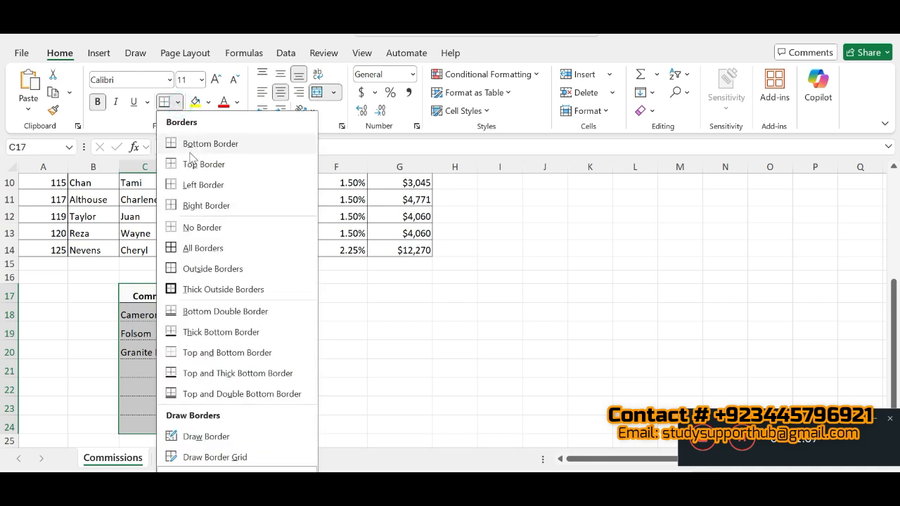
pyautogui.click(201, 248)
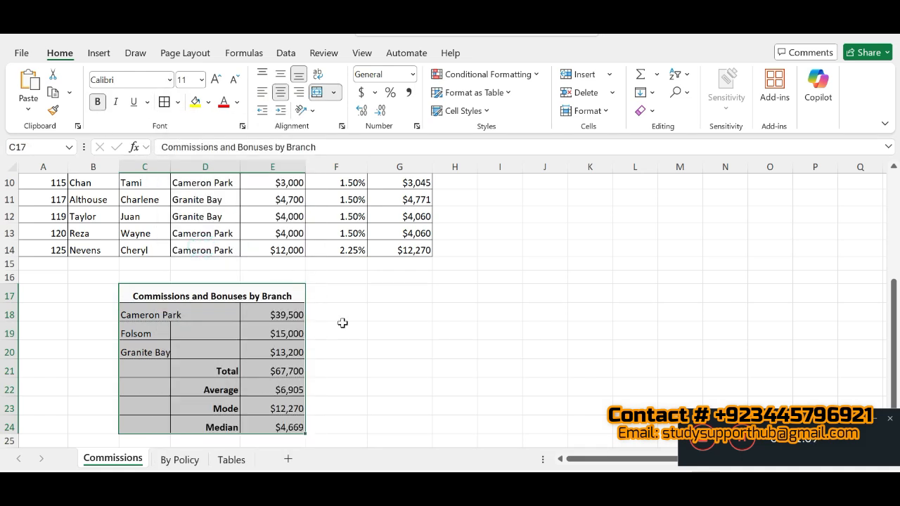
pyautogui.click(403, 413)
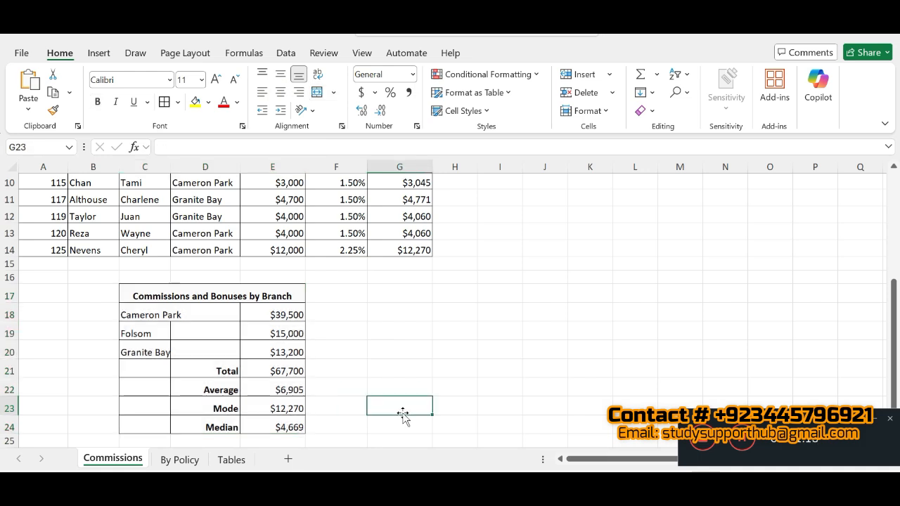
# - Switch to the SIMnet instructions, mark steps 9 and 10 as completed and read step 11 on the IF function
pyautogui.hotkey('alt', 'Tab')
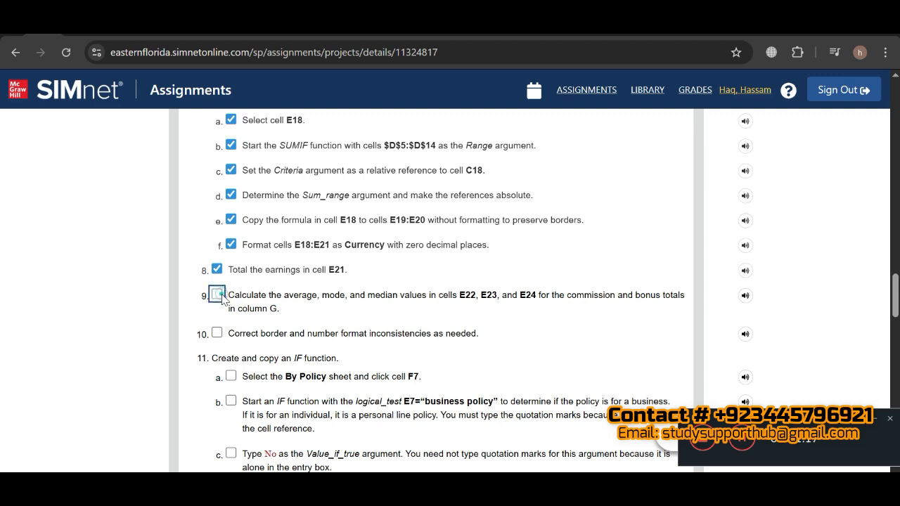
pyautogui.click(216, 294)
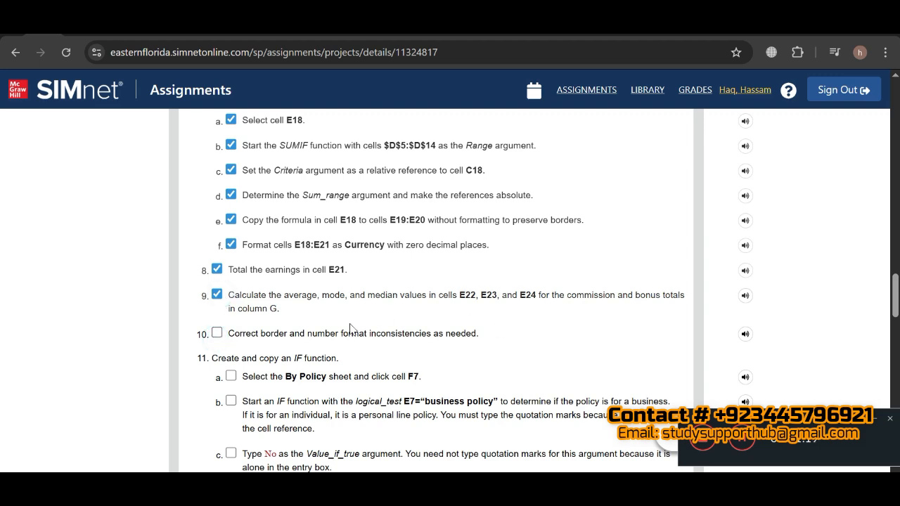
pyautogui.click(215, 335)
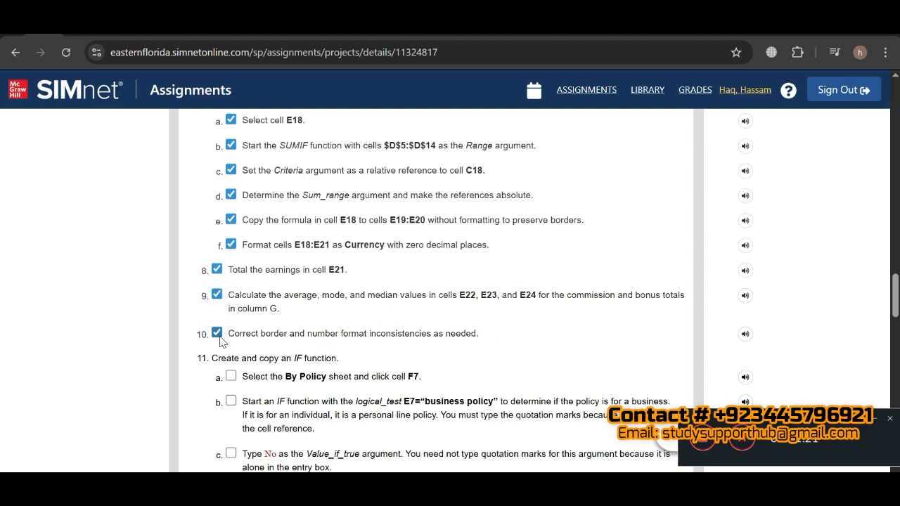
pyautogui.scroll(-2, 896, 285)
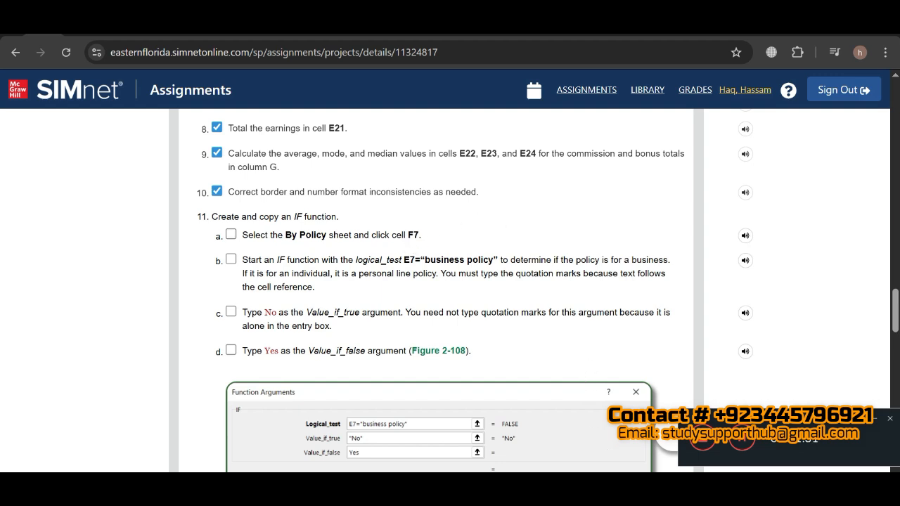
# - Return to Excel, select cell F7 on the By Policy sheet and switch back to the SIMnet instructions
pyautogui.hotkey('alt', 'Tab')
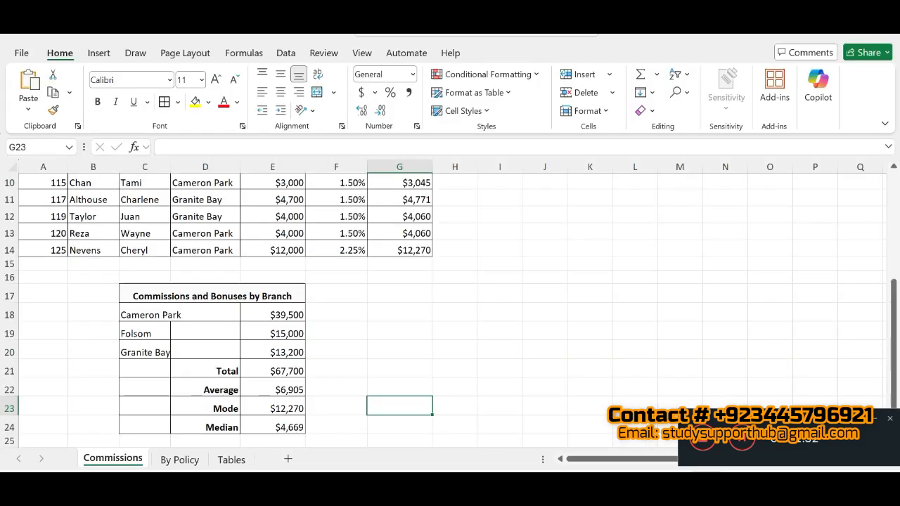
pyautogui.click(180, 460)
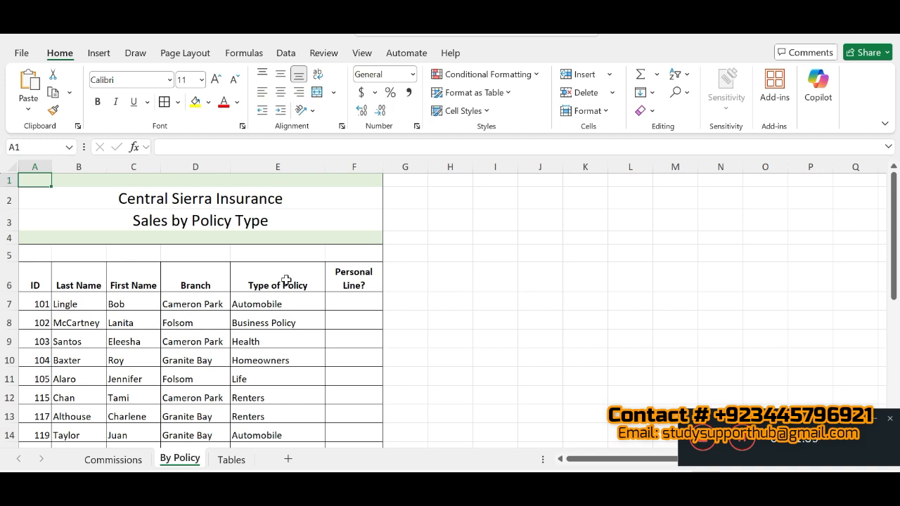
pyautogui.click(346, 302)
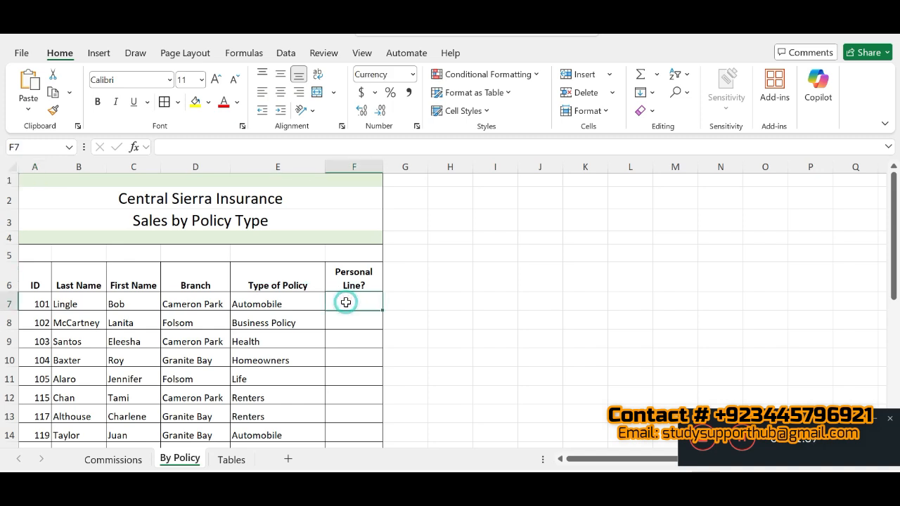
pyautogui.hotkey('alt', 'Tab')
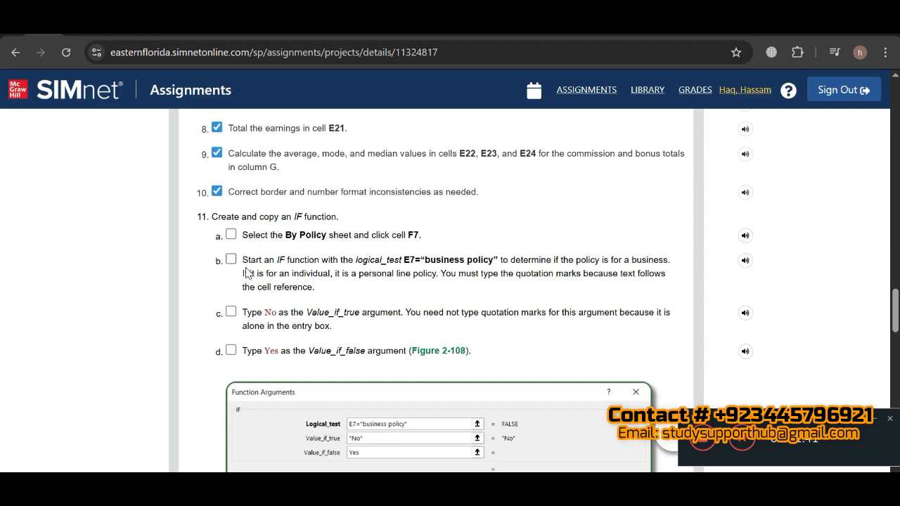
# - Mark steps 11a and 11b as completed in SIMnet and highlight the logical test E7="business policy" in the instructions
pyautogui.click(231, 234)
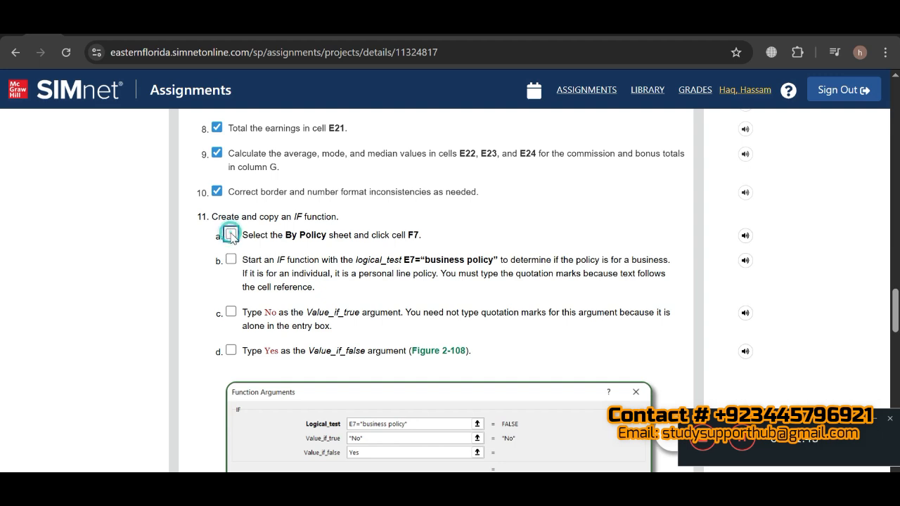
pyautogui.click(230, 260)
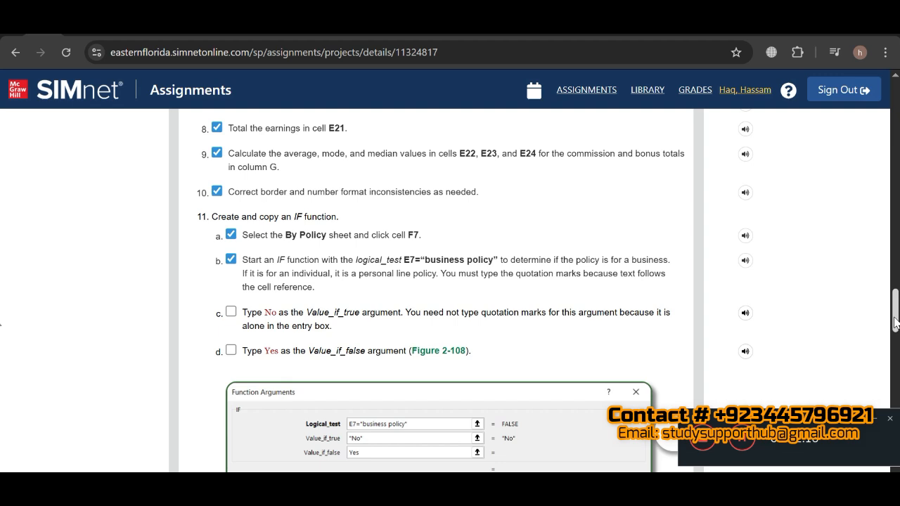
pyautogui.scroll(-2, 896, 323)
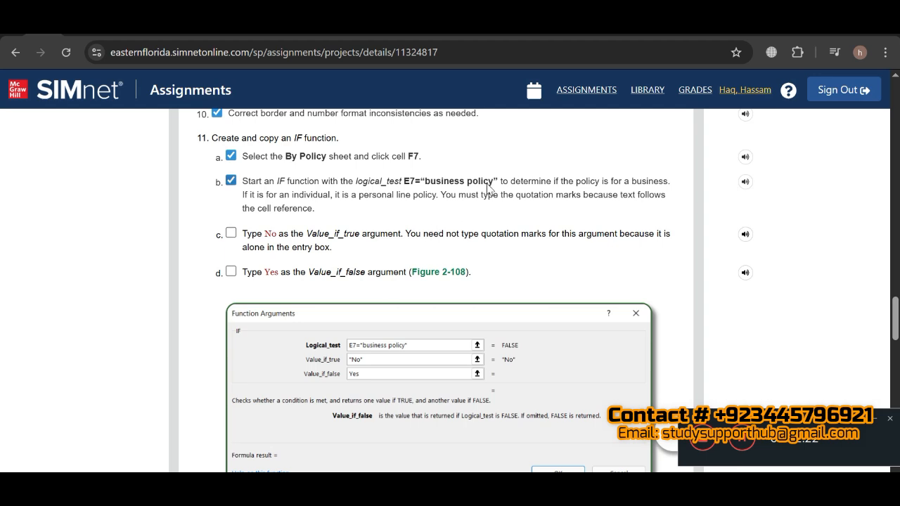
pyautogui.moveTo(497, 181); pyautogui.dragTo(405, 183)
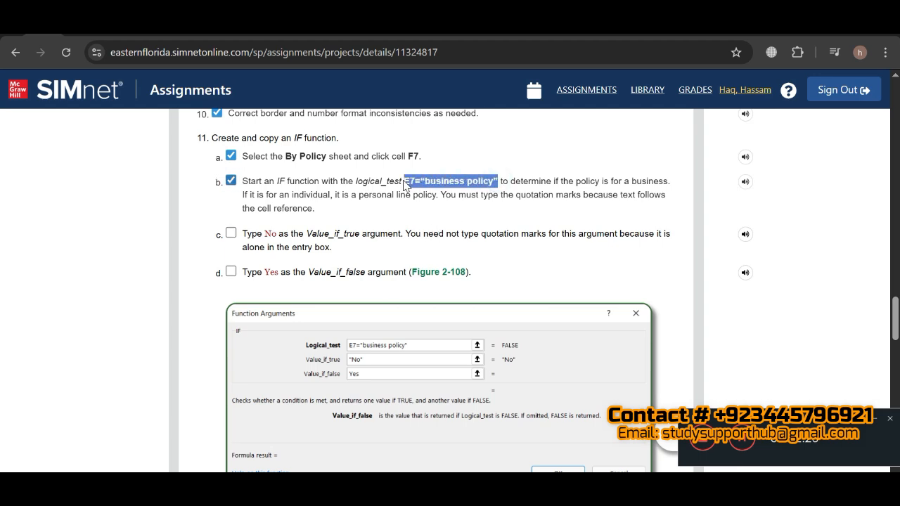
# - Return to Excel and start an IF function in cell F7 of the By Policy sheet
pyautogui.hotkey('alt', 'Tab')
pyautogui.click(345, 300)
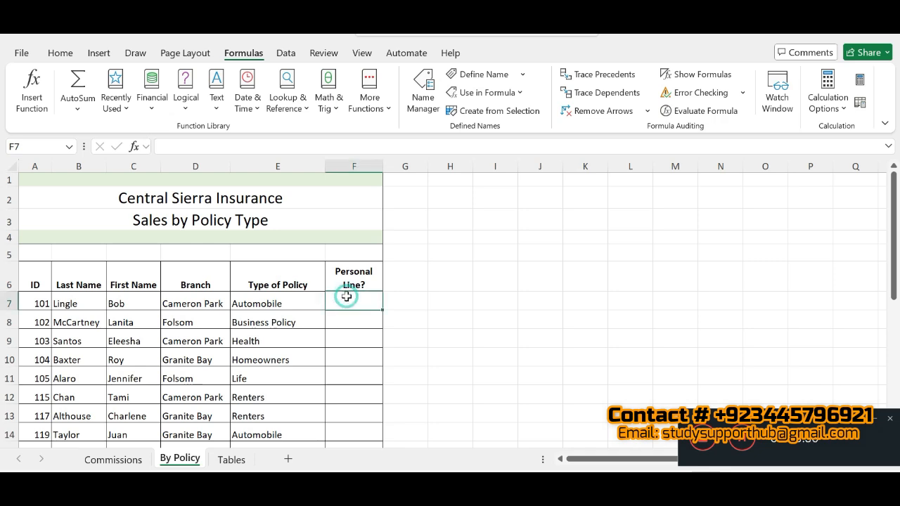
pyautogui.click(40, 109)
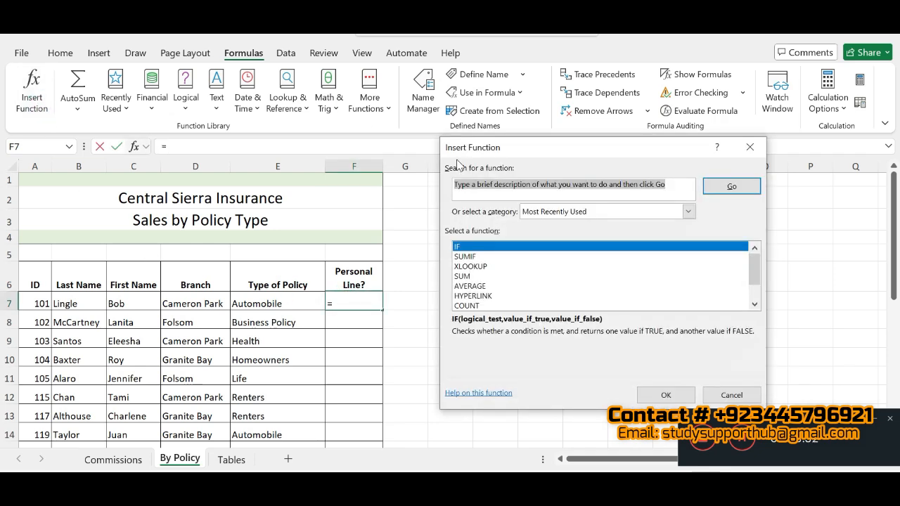
pyautogui.click(476, 248)
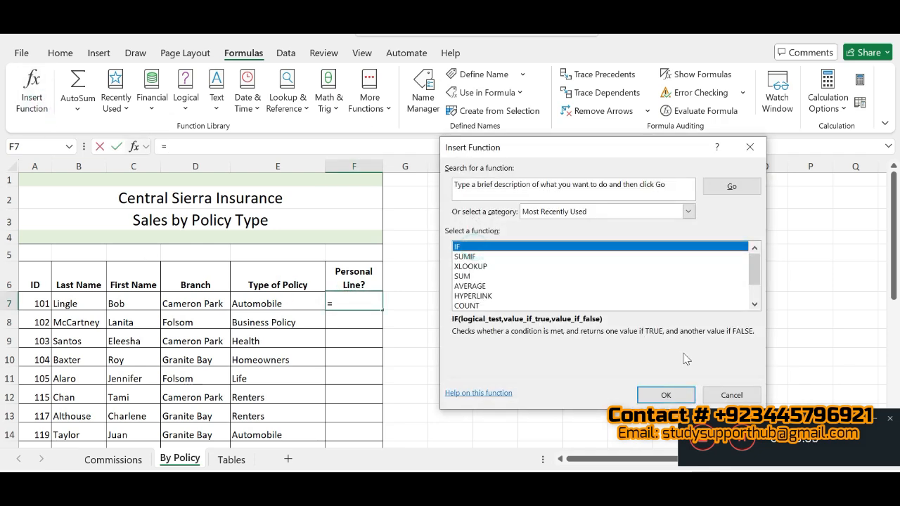
pyautogui.click(666, 396)
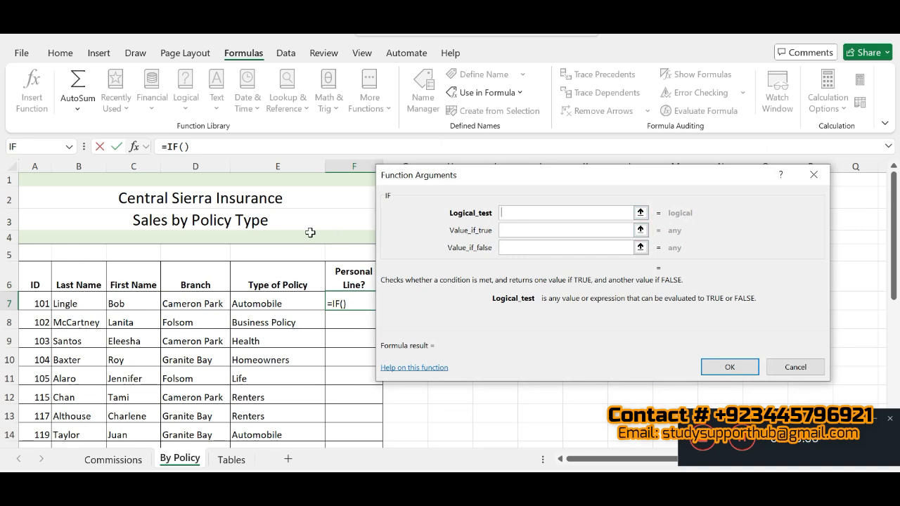
# - Set the IF function's logical test to E7="Business Policy"
pyautogui.click(306, 304)
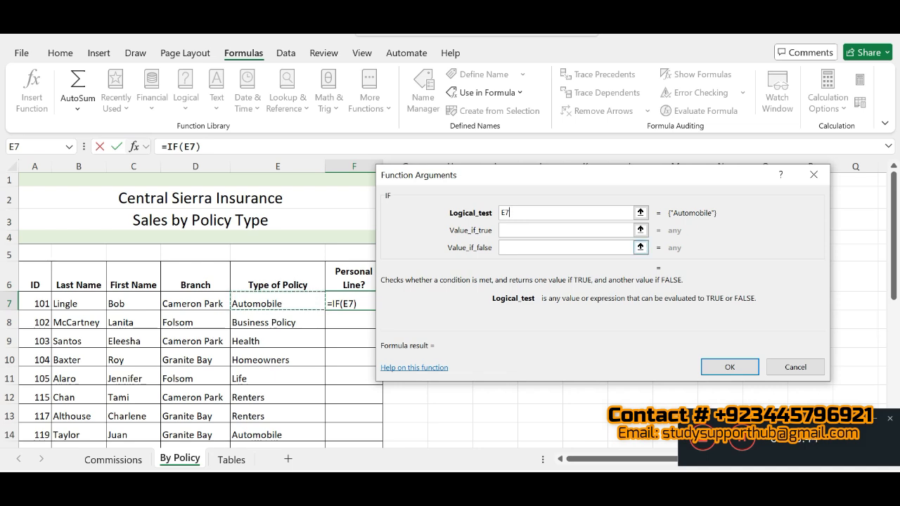
pyautogui.write('-')
pyautogui.press('BackSpace')
pyautogui.write('=')
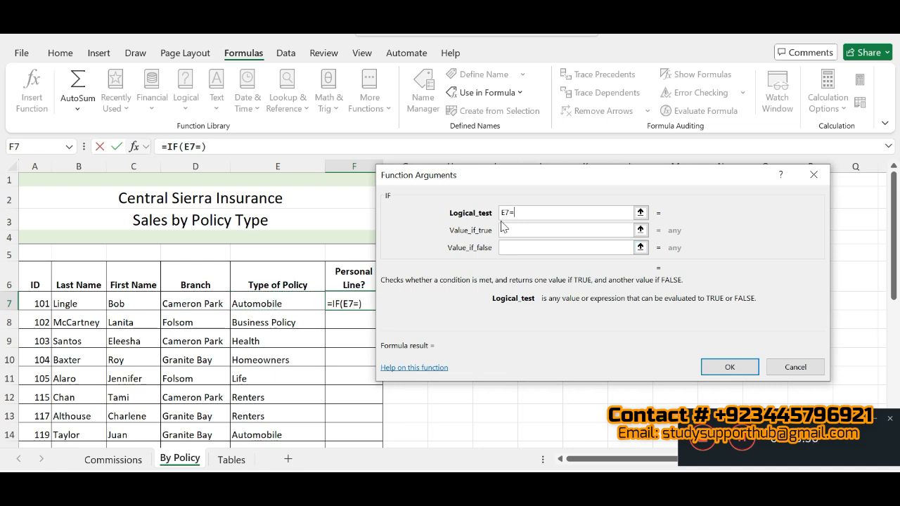
pyautogui.write(':')
pyautogui.press('BackSpace')
pyautogui.click(741, 441)
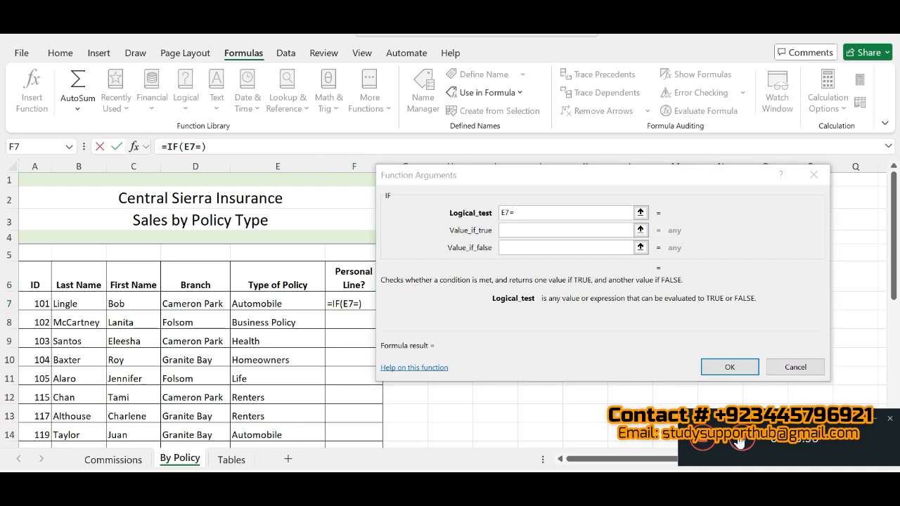
pyautogui.click(516, 212)
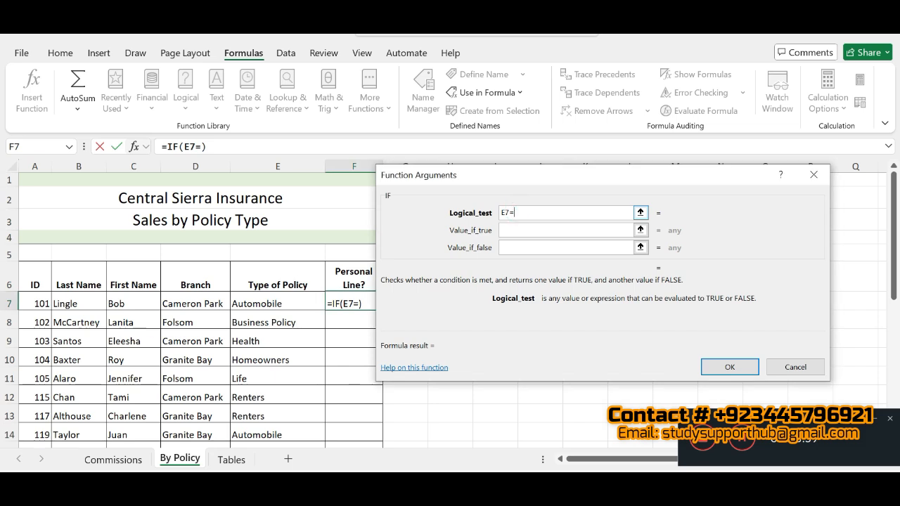
pyautogui.write('"Business')
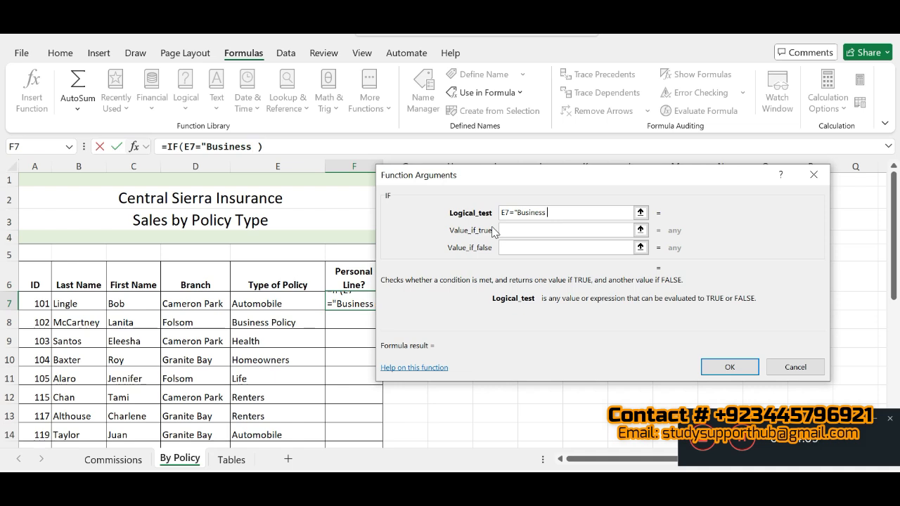
pyautogui.write(' Policy')
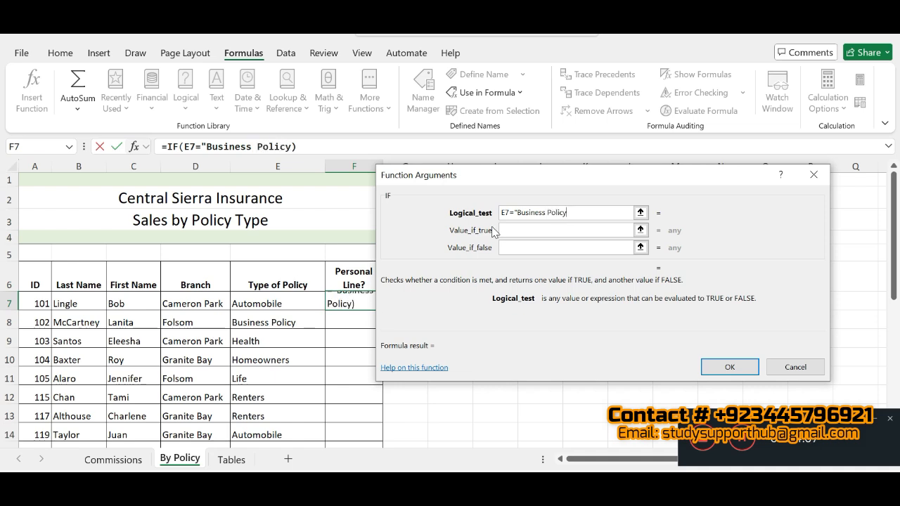
pyautogui.write('"')
# - Set the value if true to "No" and the value if false to Yes, and complete the IF function
pyautogui.click(514, 230)
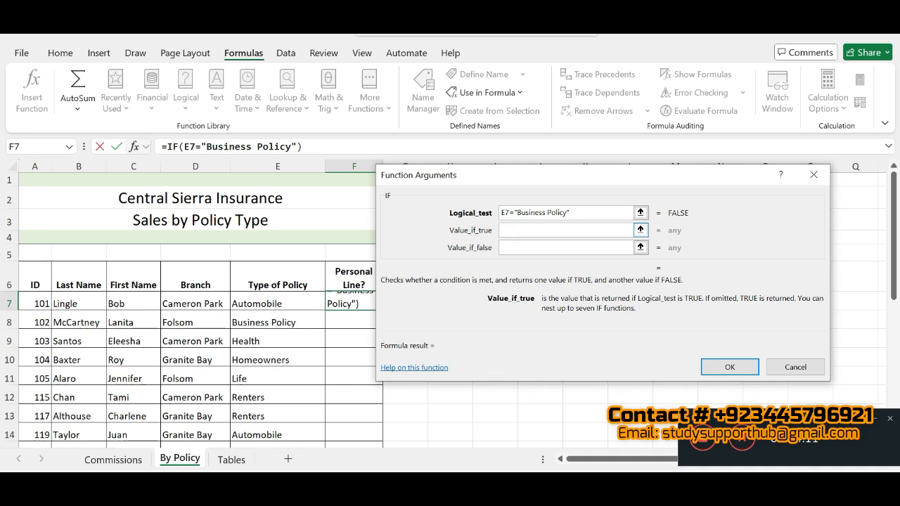
pyautogui.write('"No"')
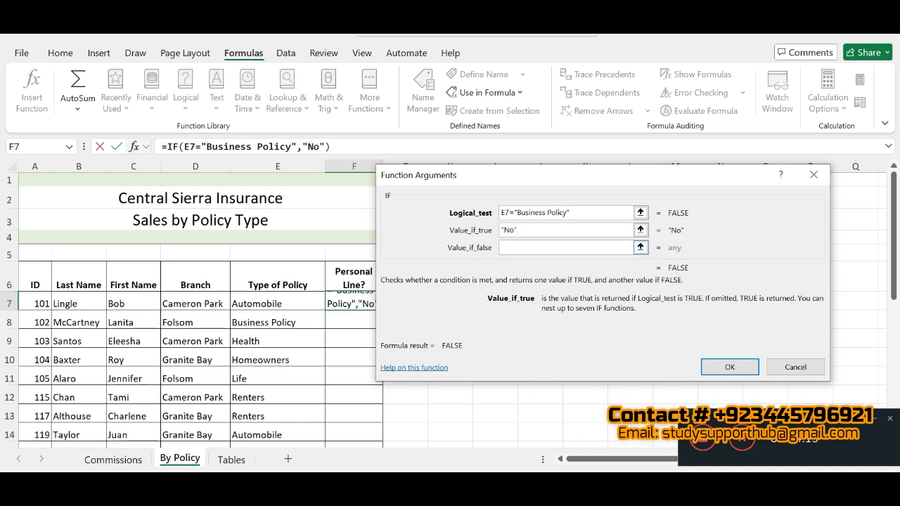
pyautogui.click(514, 246)
pyautogui.write('Yes')
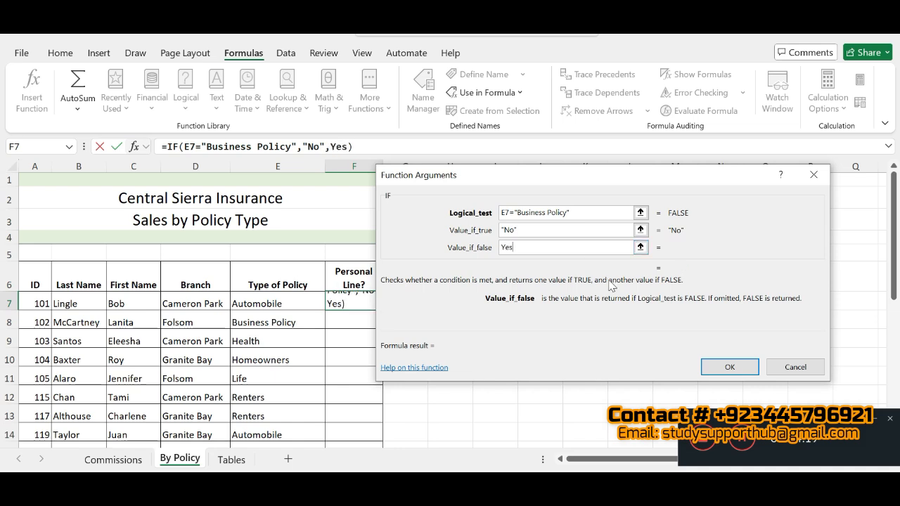
pyautogui.click(714, 371)
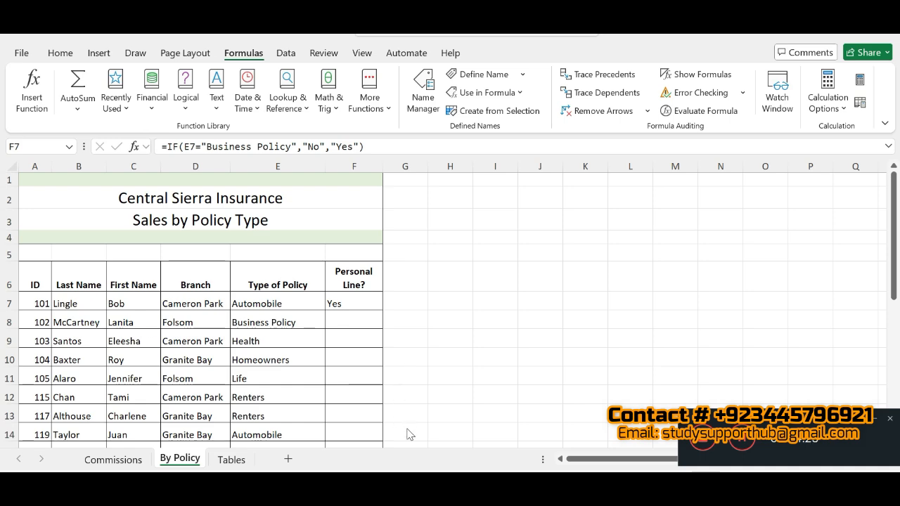
# - Switch to the SIMnet instructions, mark step 11d as completed and read the remaining parts of step 11
pyautogui.click(339, 488)
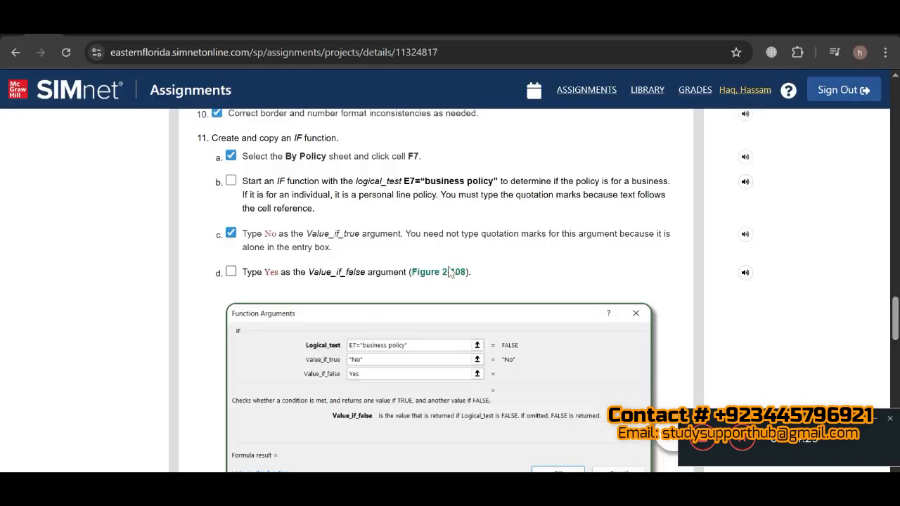
pyautogui.scroll(-1, 848, 326)
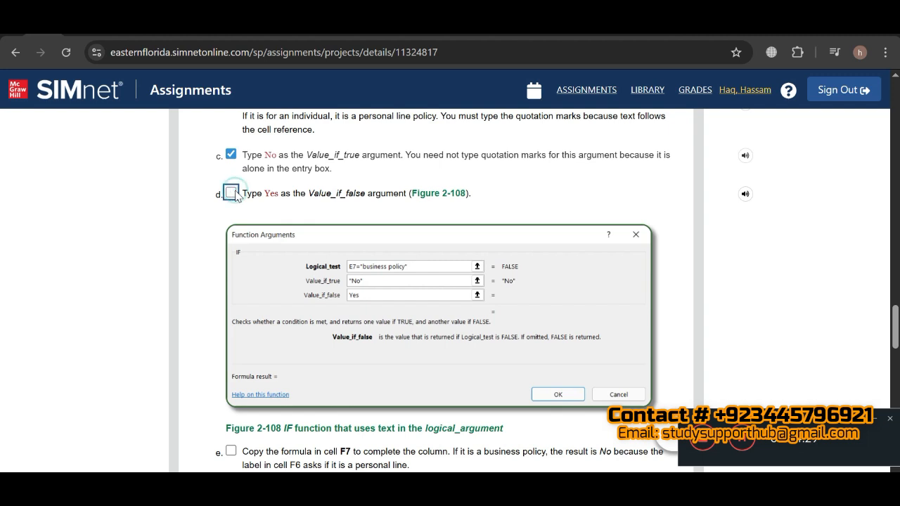
pyautogui.click(231, 193)
pyautogui.scroll(-4, 1, 322)
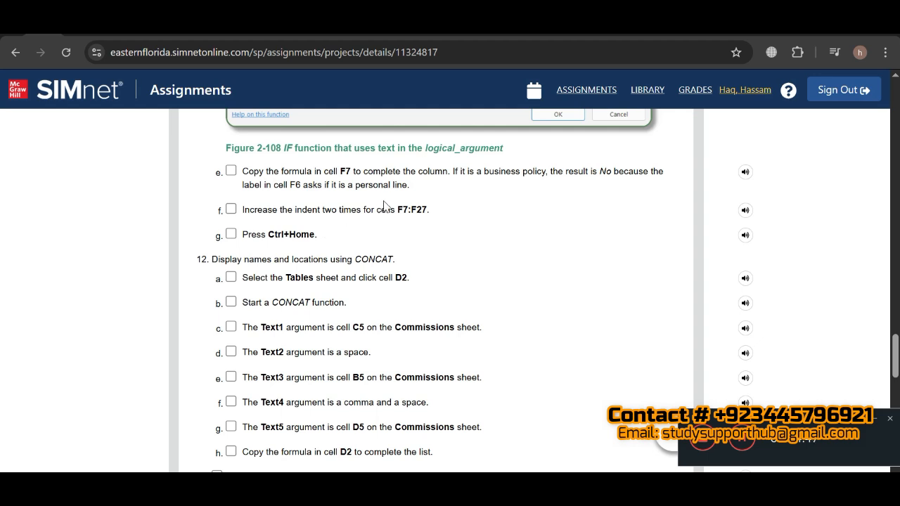
# - Return to Excel and copy the IF formula in F7 down the rest of the Personal Line? column
pyautogui.click(622, 485)
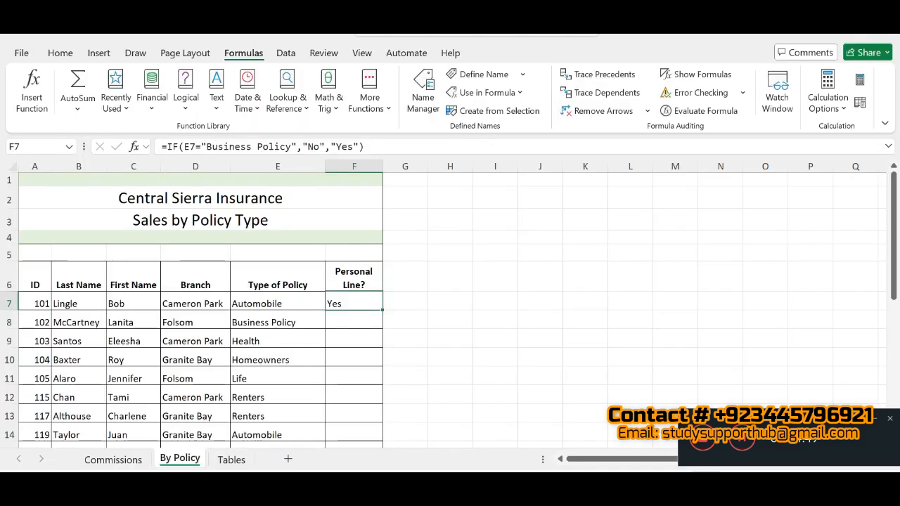
pyautogui.doubleClick(382, 311)
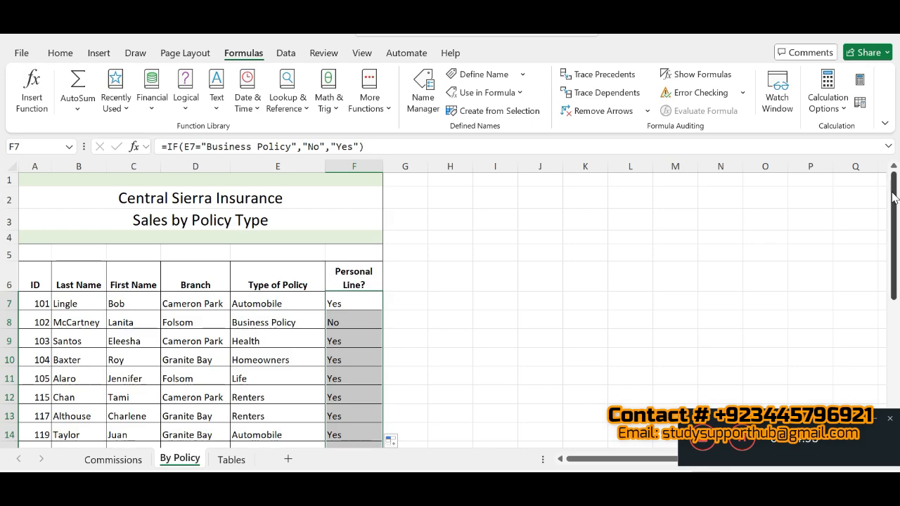
pyautogui.moveTo(893, 198); pyautogui.dragTo(3, 200)
pyautogui.click(745, 444)
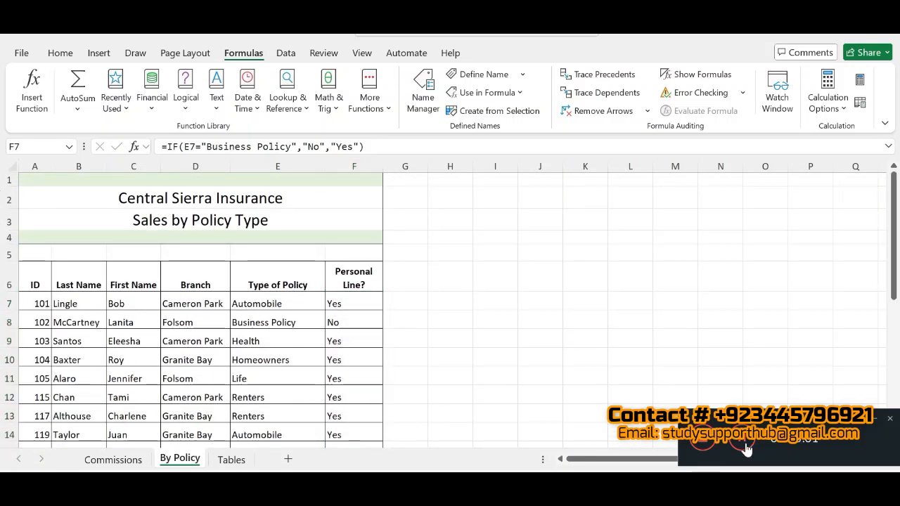